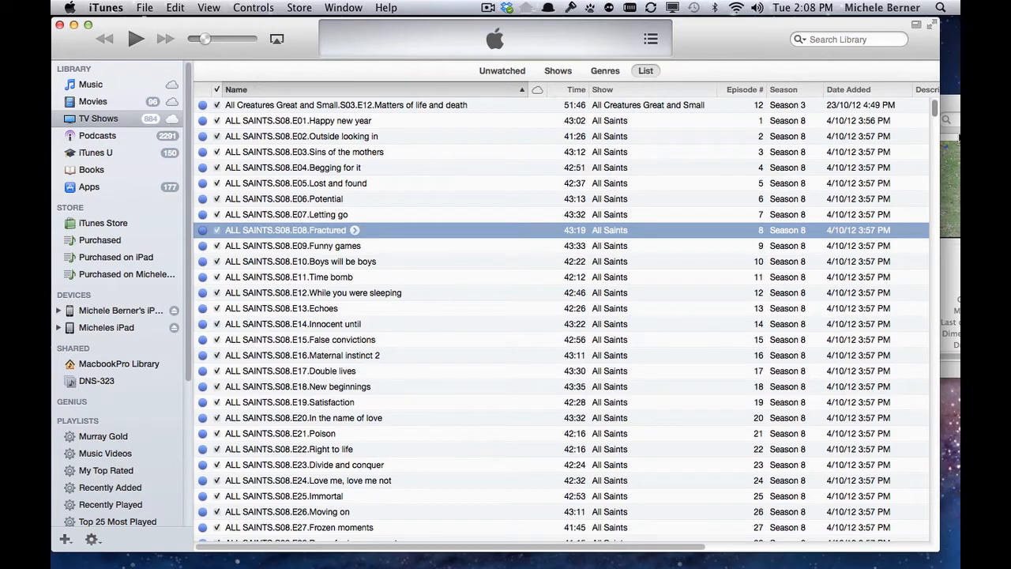
# Bring up the Finder window showing the Desktop folder and add Mission_Impossible_Squirrel.m4v to the iTunes library.
pyautogui.click(951, 101)
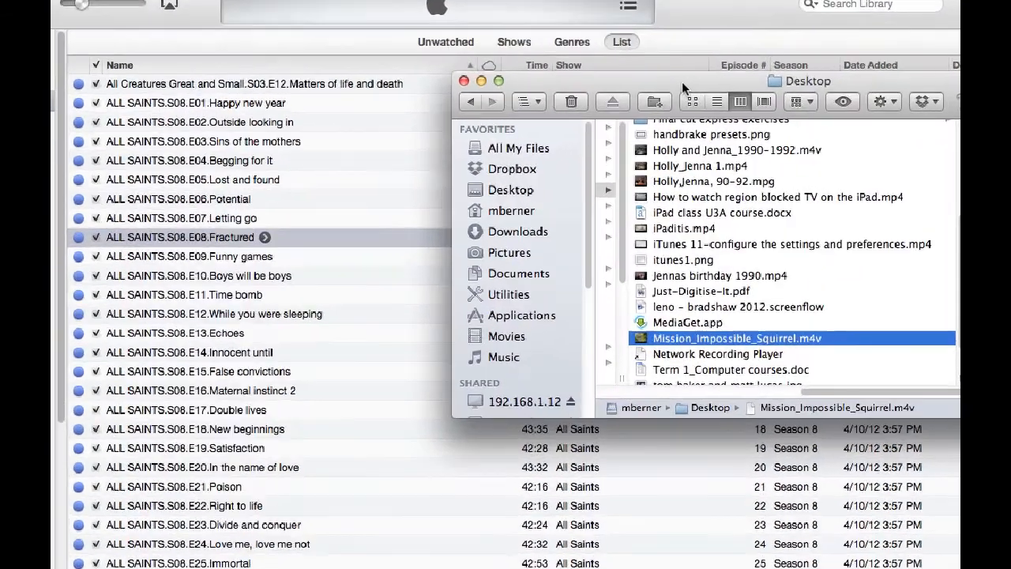
pyautogui.moveTo(681, 81); pyautogui.dragTo(492, 93)
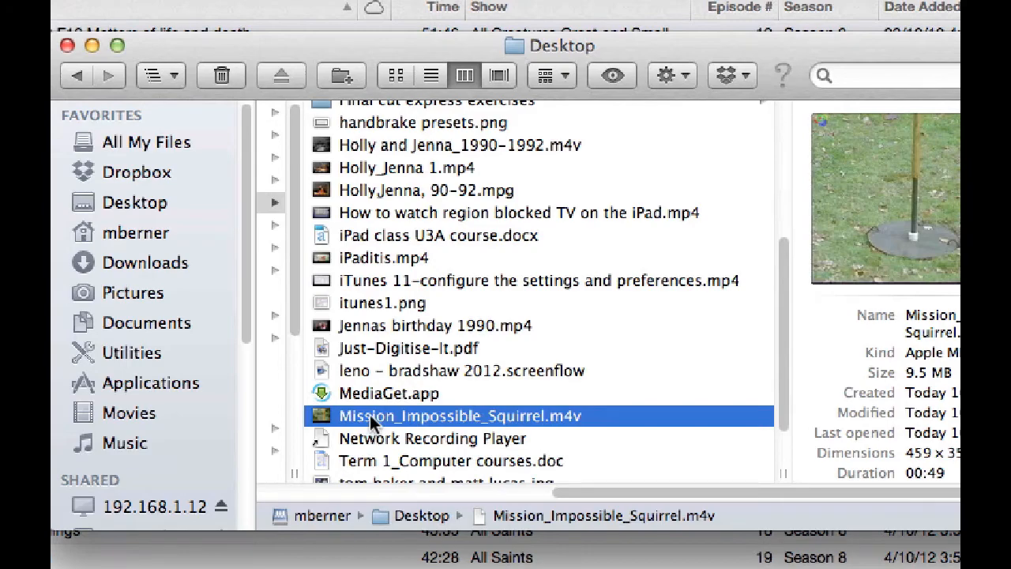
pyautogui.moveTo(370, 415); pyautogui.dragTo(232, 568)
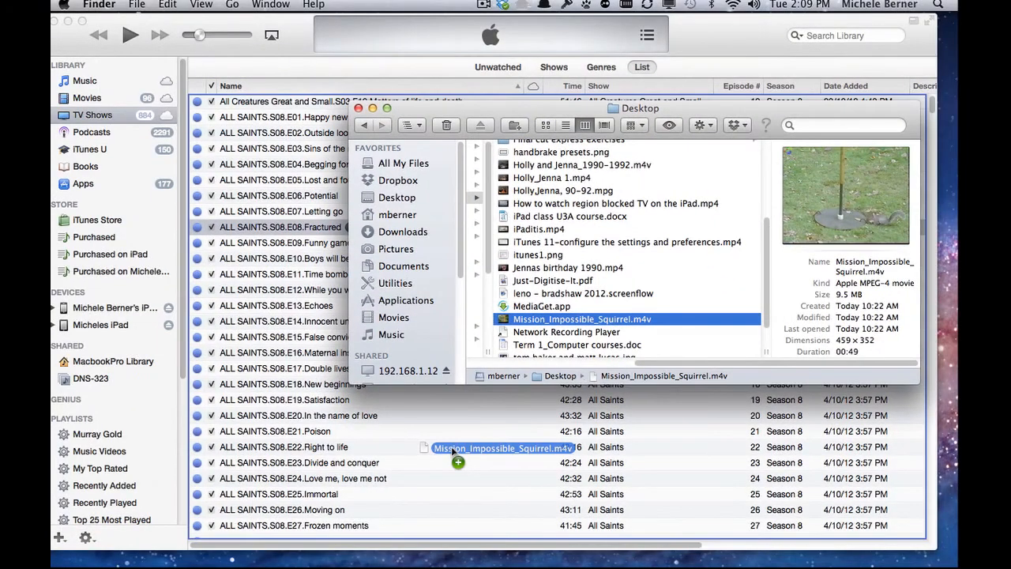
pyautogui.moveTo(453, 448); pyautogui.dragTo(453, 447)
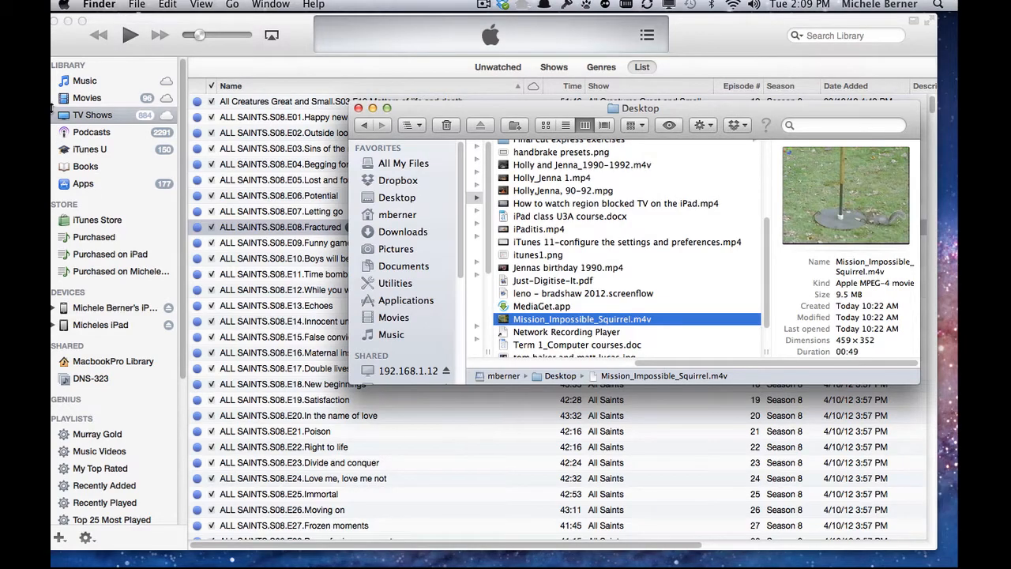
# Show the Movies library and look at the available commands for adding files to the library.
pyautogui.click(84, 97)
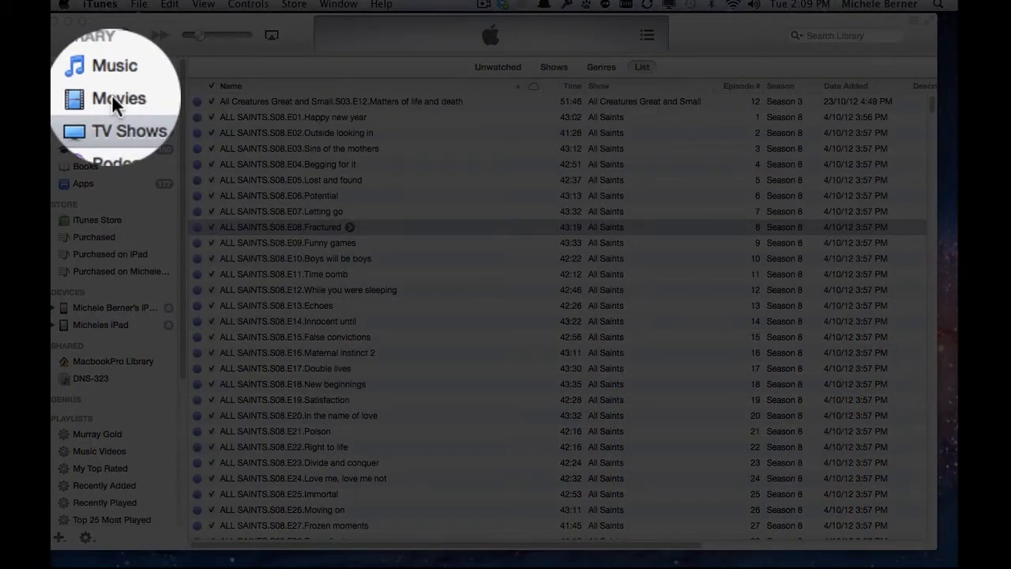
pyautogui.click(94, 97)
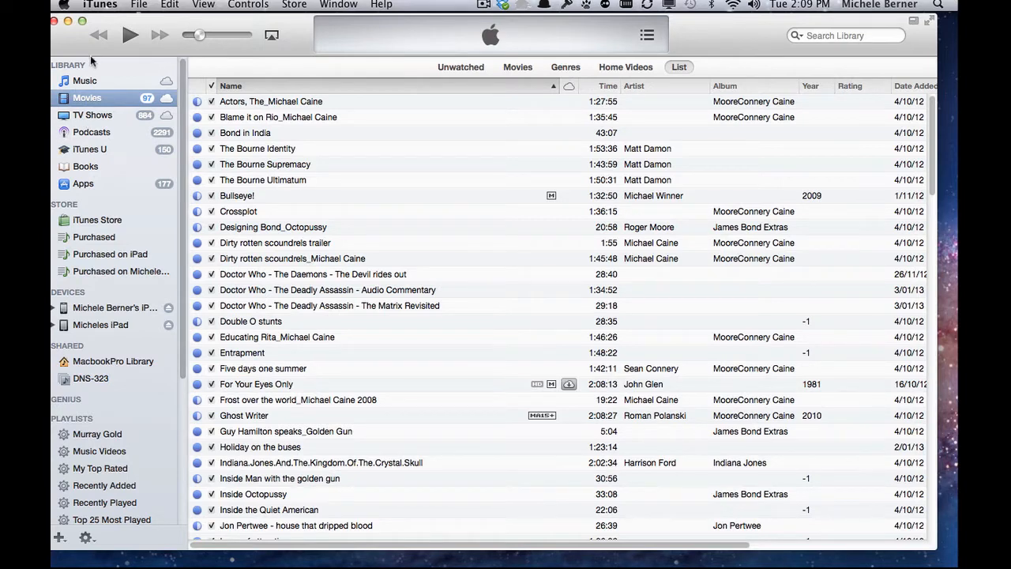
pyautogui.click(134, 4)
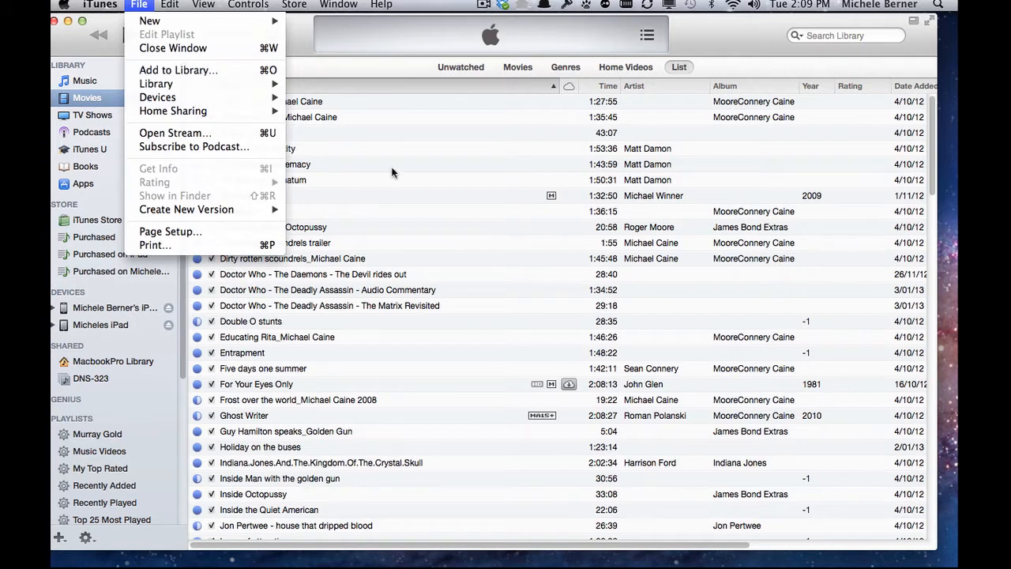
pyautogui.click(394, 185)
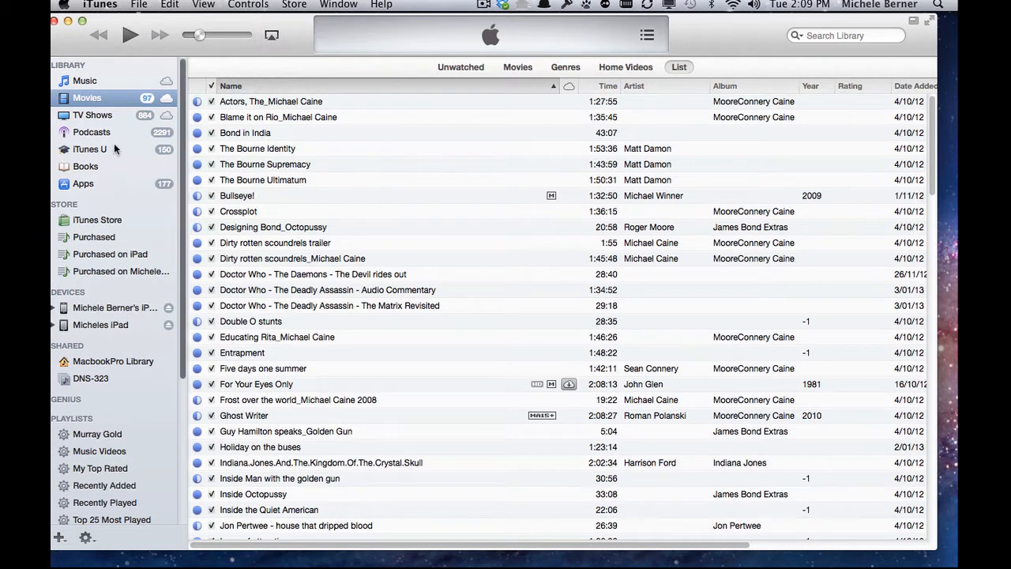
# Show the TV Shows library and open the information window for ALL SAINTS.S08.E04.Begging for it.
pyautogui.click(89, 116)
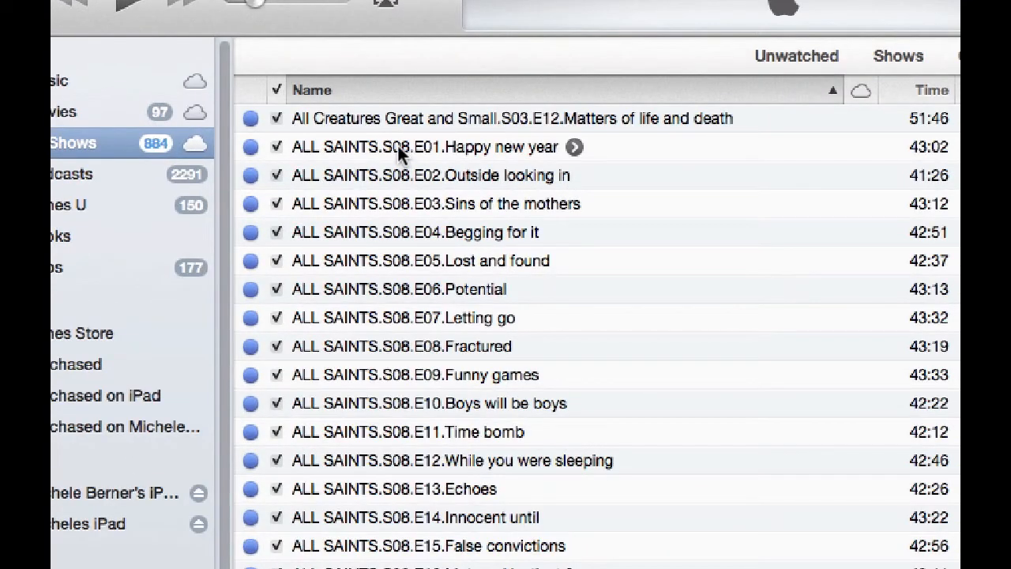
pyautogui.click(328, 146)
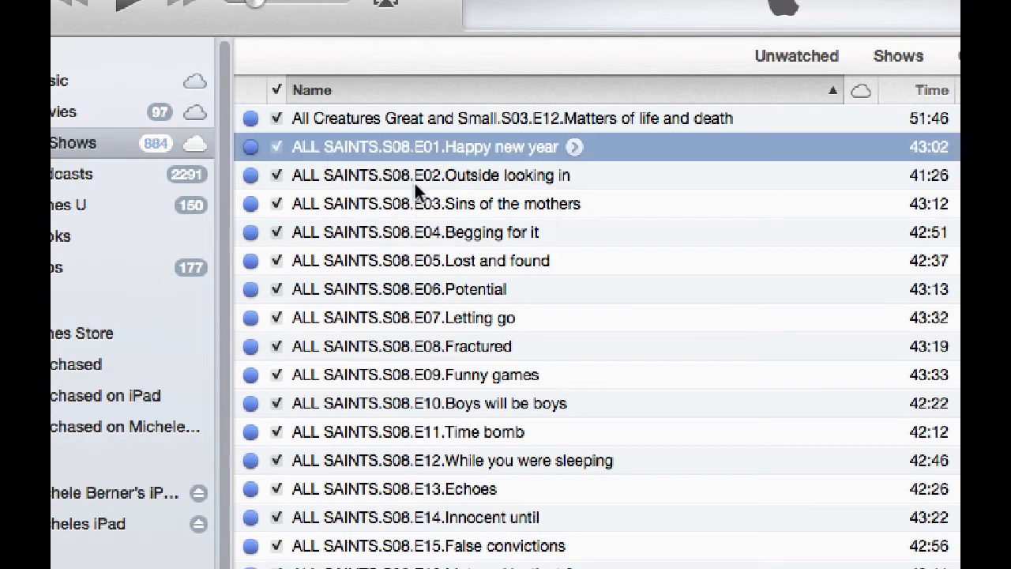
pyautogui.click(644, 228)
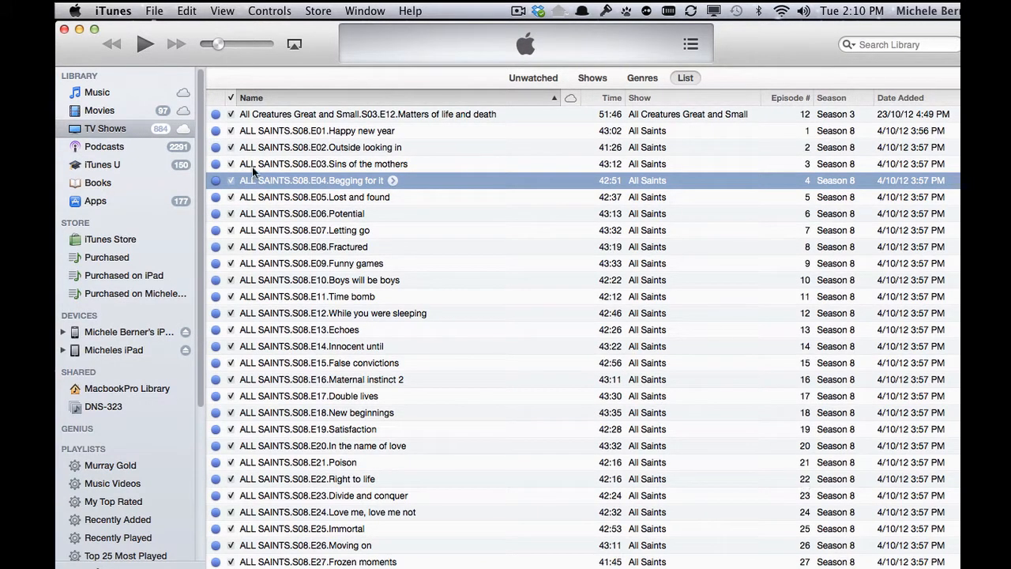
pyautogui.rightClick(276, 181)
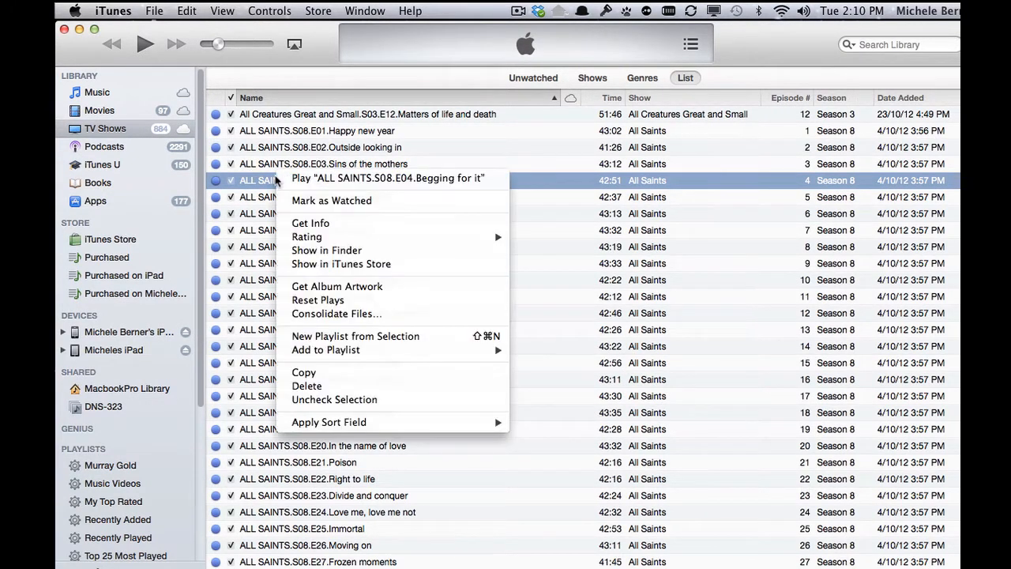
pyautogui.click(306, 225)
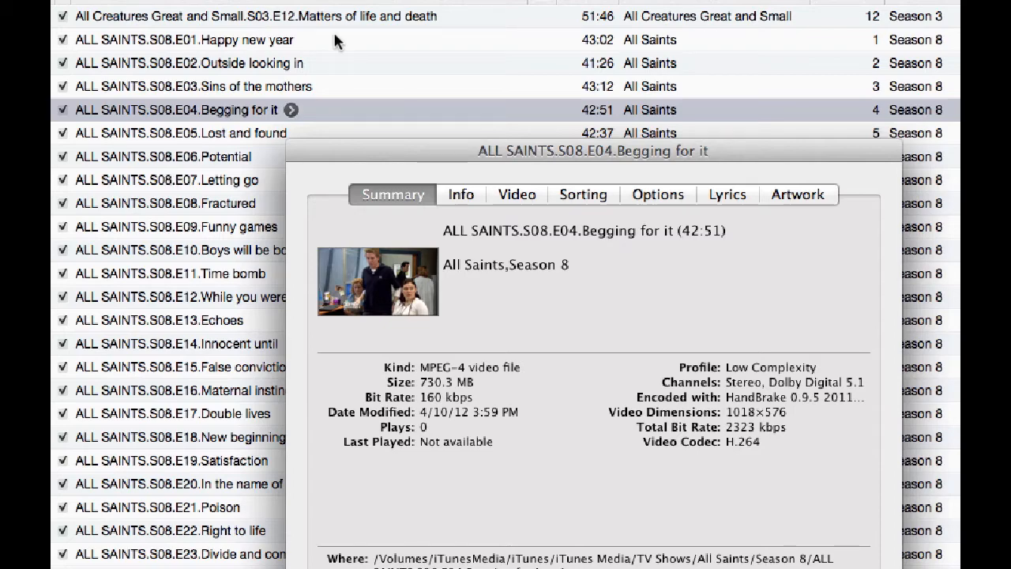
pyautogui.moveTo(391, 156); pyautogui.dragTo(261, 24)
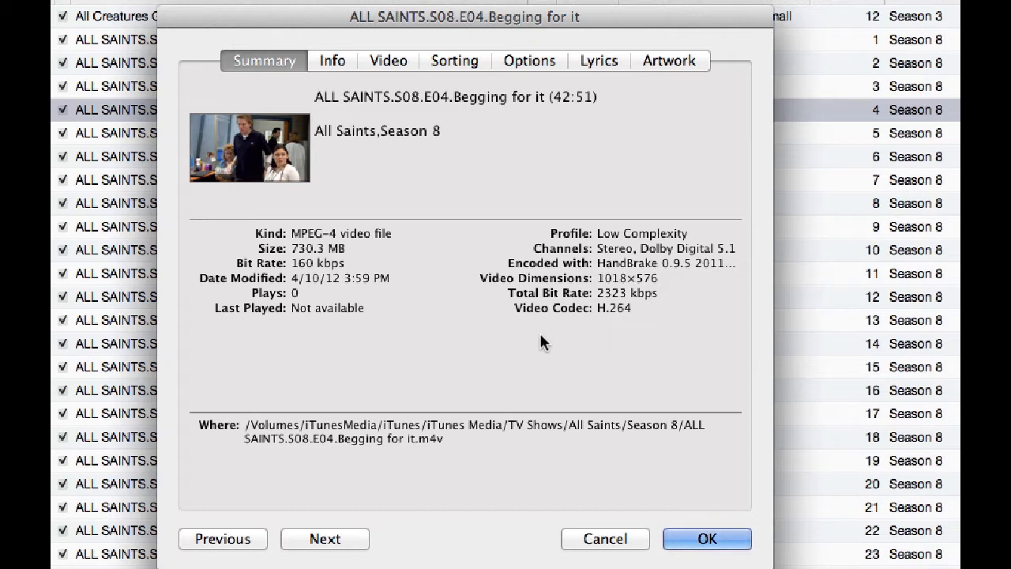
# Examine the episode's general info fields, including the genre choices and year, and its video details down to the description.
pyautogui.click(338, 64)
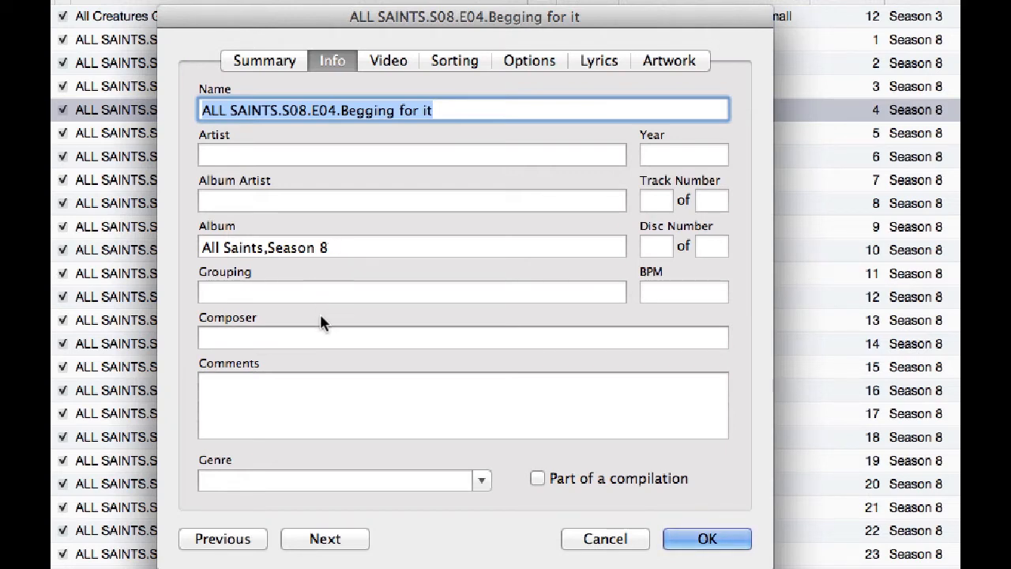
pyautogui.click(482, 480)
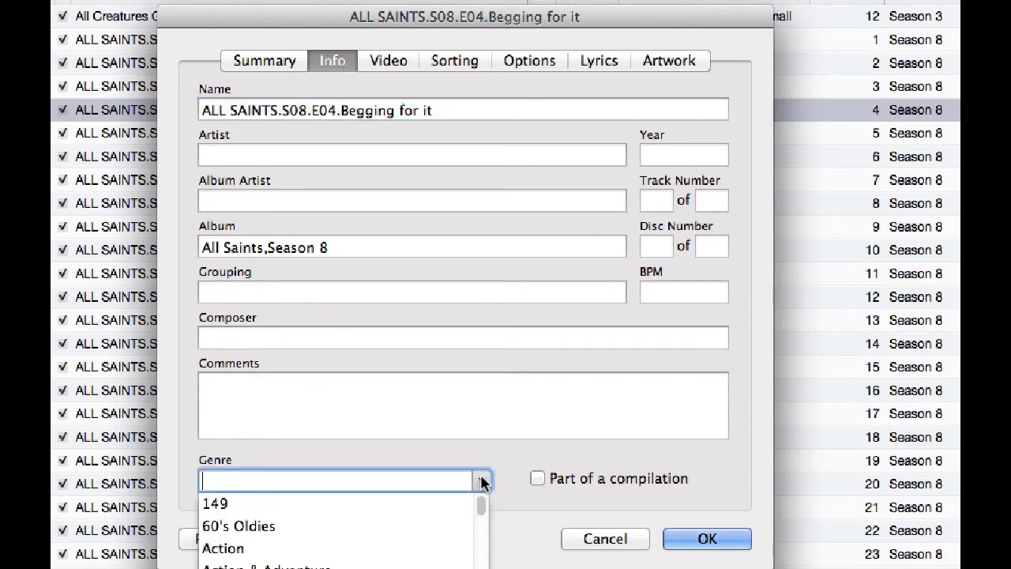
pyautogui.moveTo(483, 500); pyautogui.dragTo(483, 538)
pyautogui.scroll(10, 483, 543)
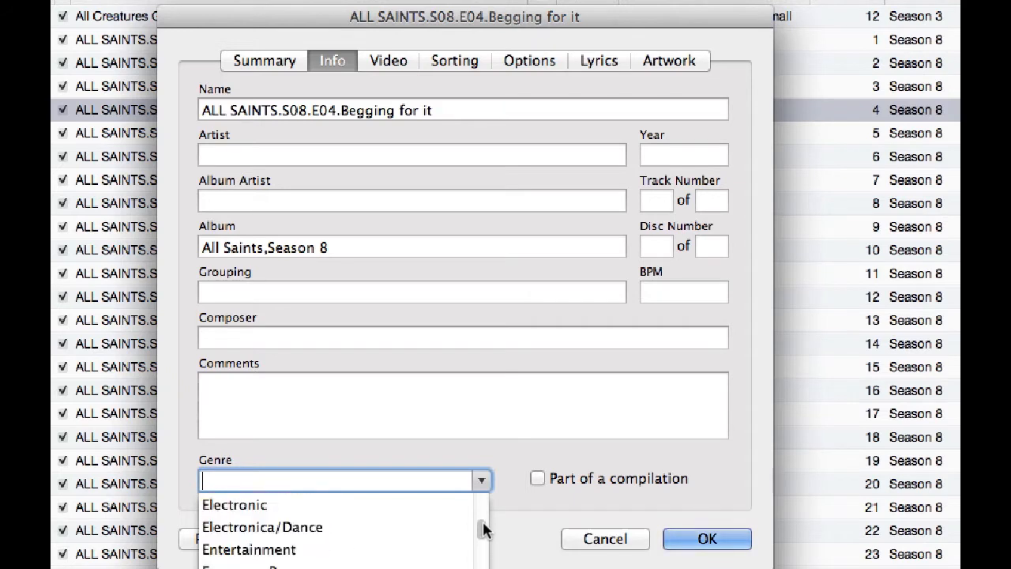
pyautogui.click(479, 421)
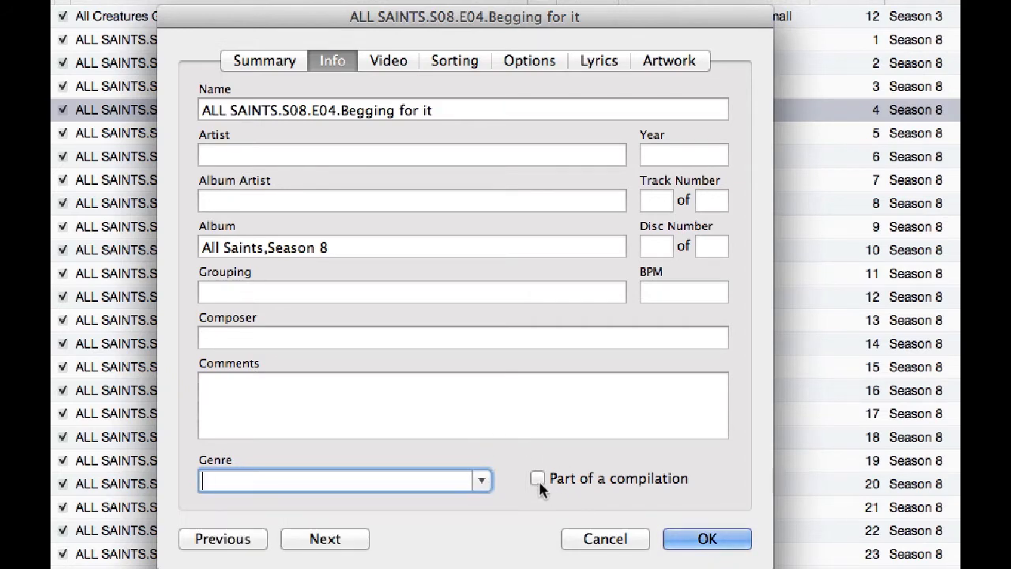
pyautogui.click(648, 154)
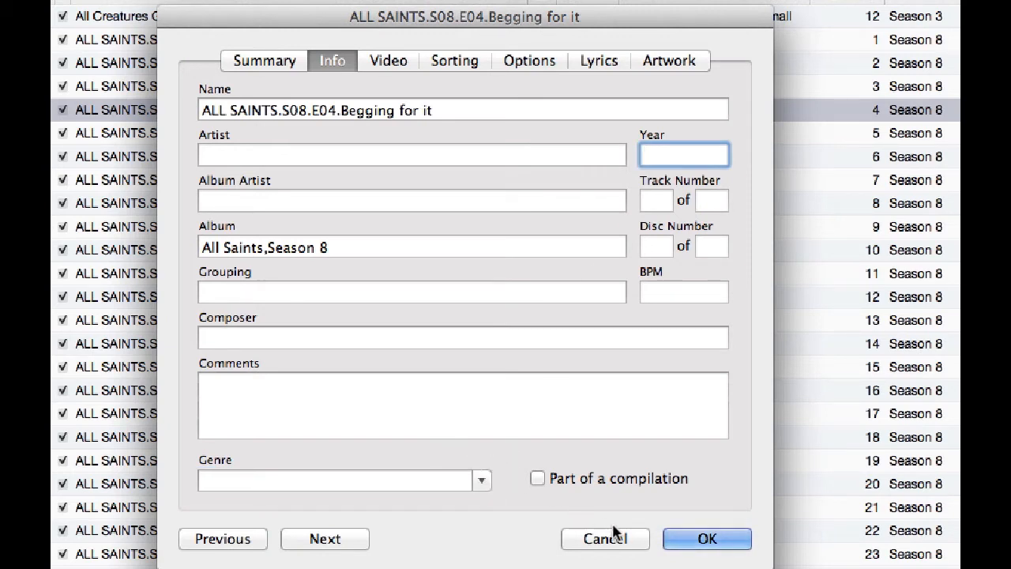
pyautogui.click(387, 65)
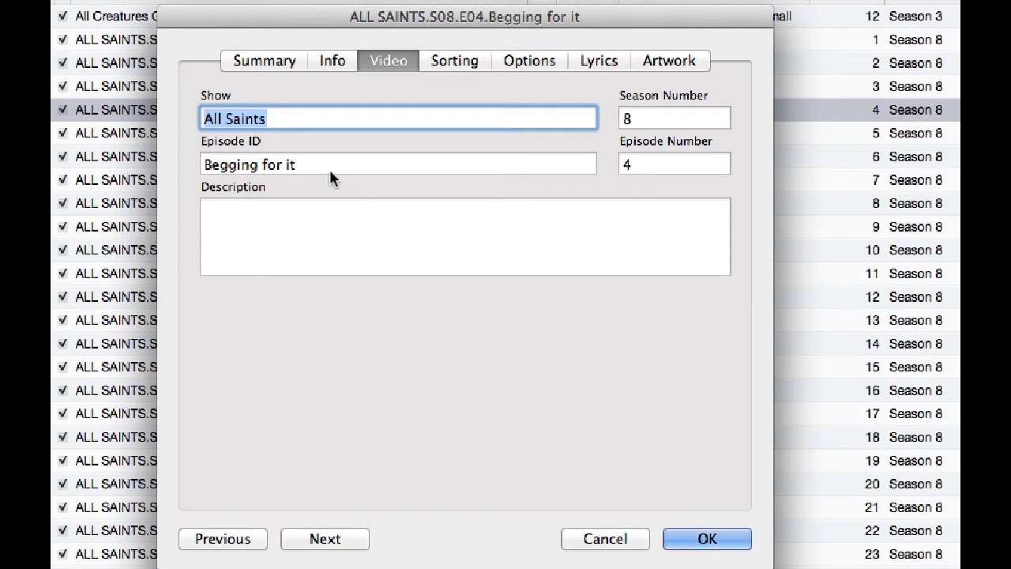
pyautogui.click(213, 211)
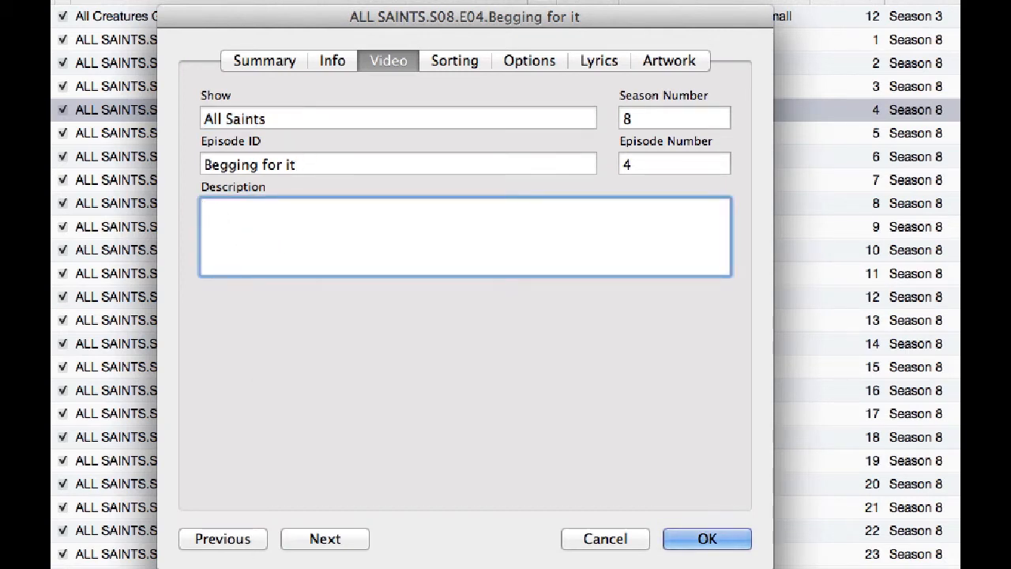
# Switch to Chrome, search the web for imdb in a new tab and open the IMDb website.
pyautogui.press('super+Tab')
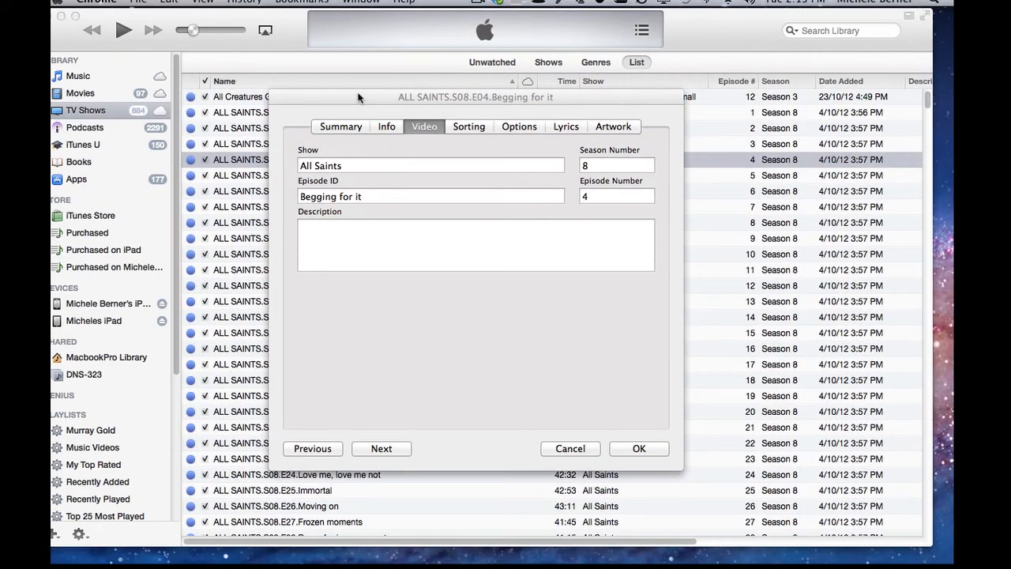
pyautogui.click(282, 563)
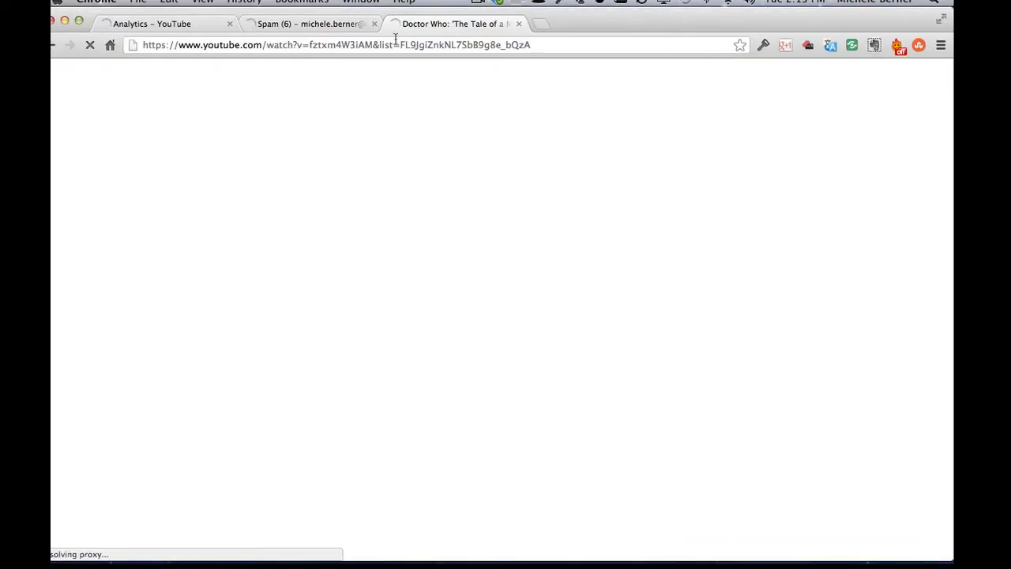
pyautogui.click(542, 26)
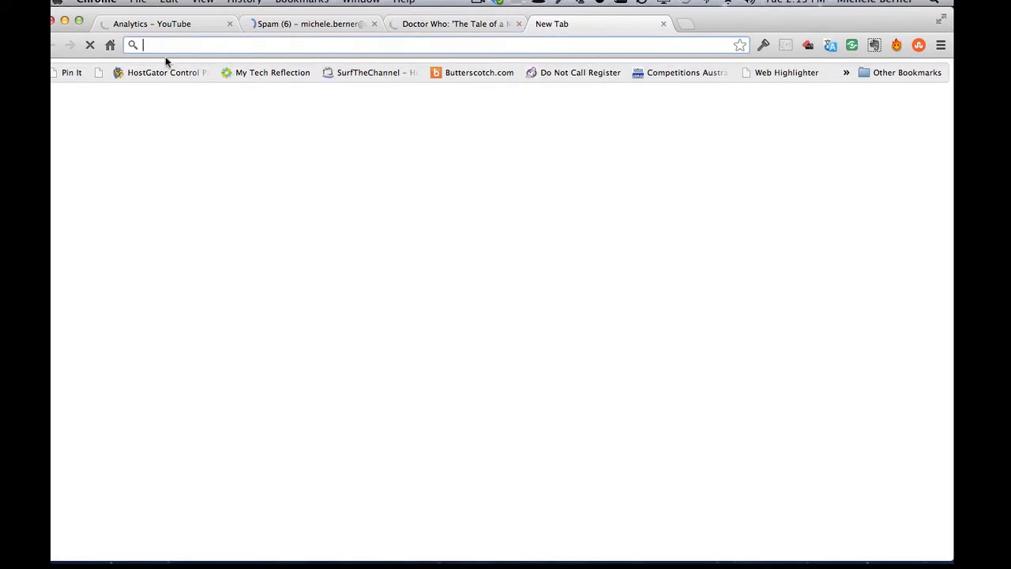
pyautogui.write('imdb')
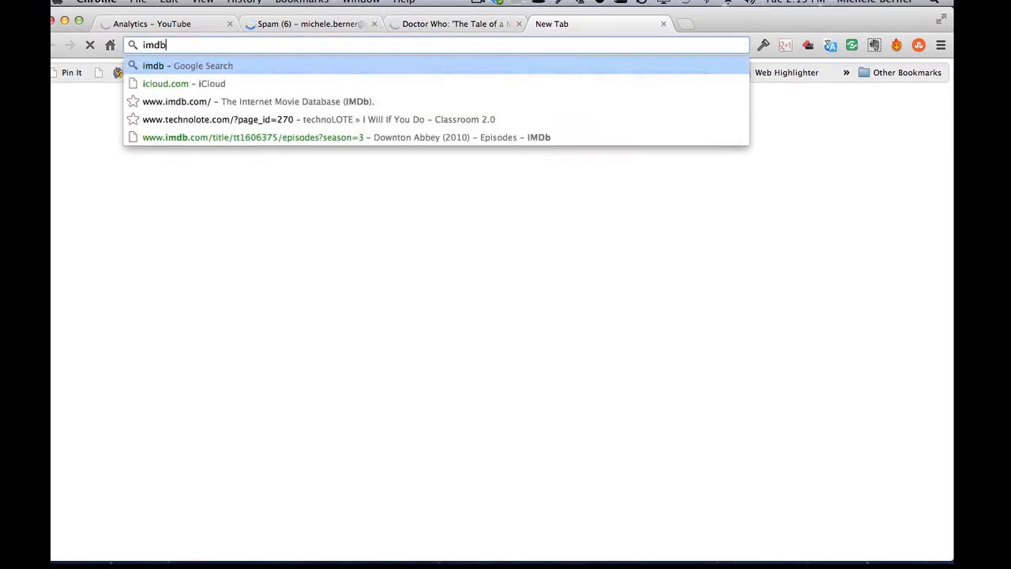
pyautogui.press('Return')
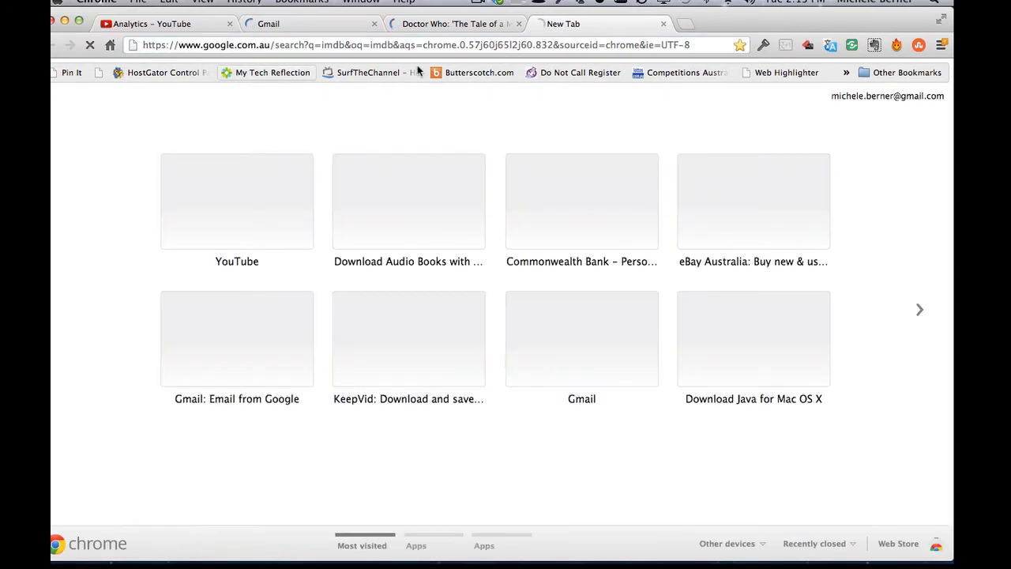
pyautogui.moveTo(727, 20); pyautogui.dragTo(756, 23)
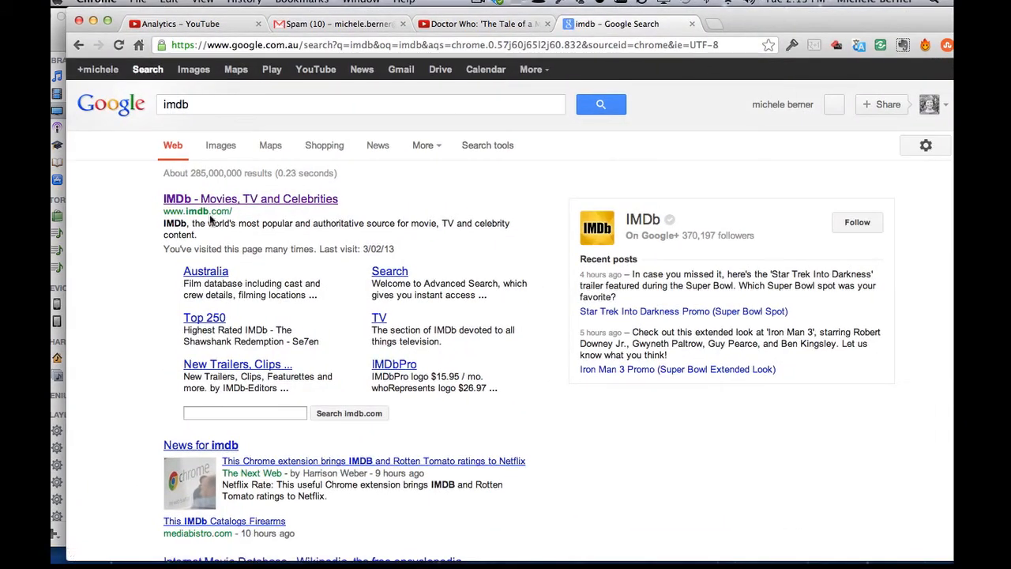
pyautogui.click(178, 201)
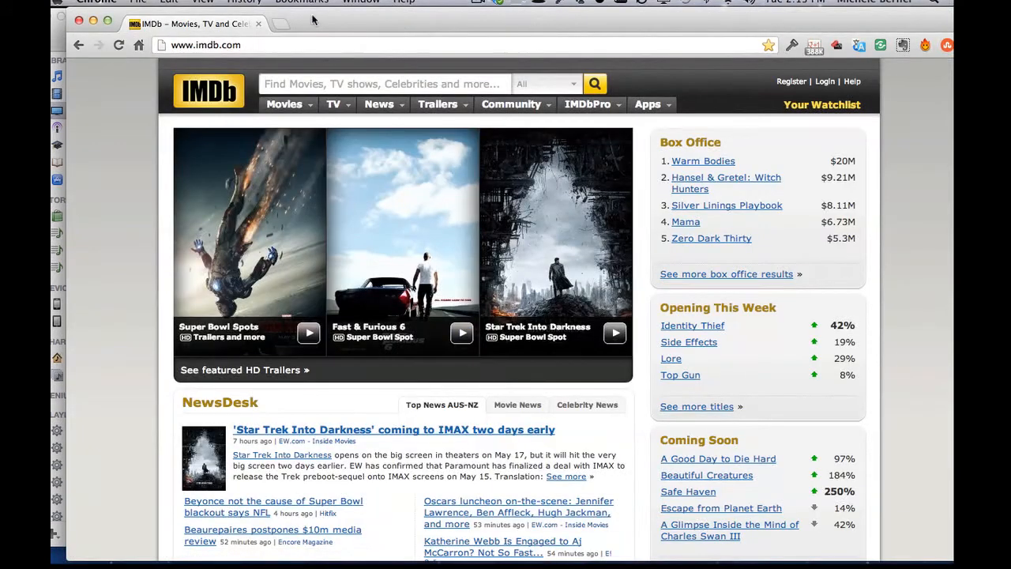
pyautogui.moveTo(317, 20); pyautogui.dragTo(291, 19)
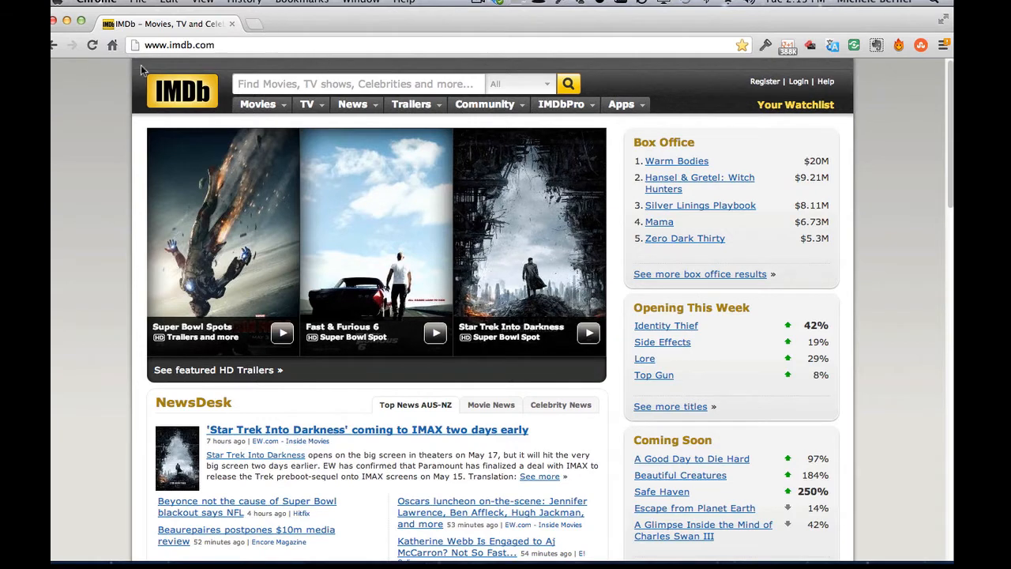
# Search IMDb for "all saints", open the All Saints (1998) series and show its season 8 episode list.
pyautogui.click(267, 82)
pyautogui.write('all saints')
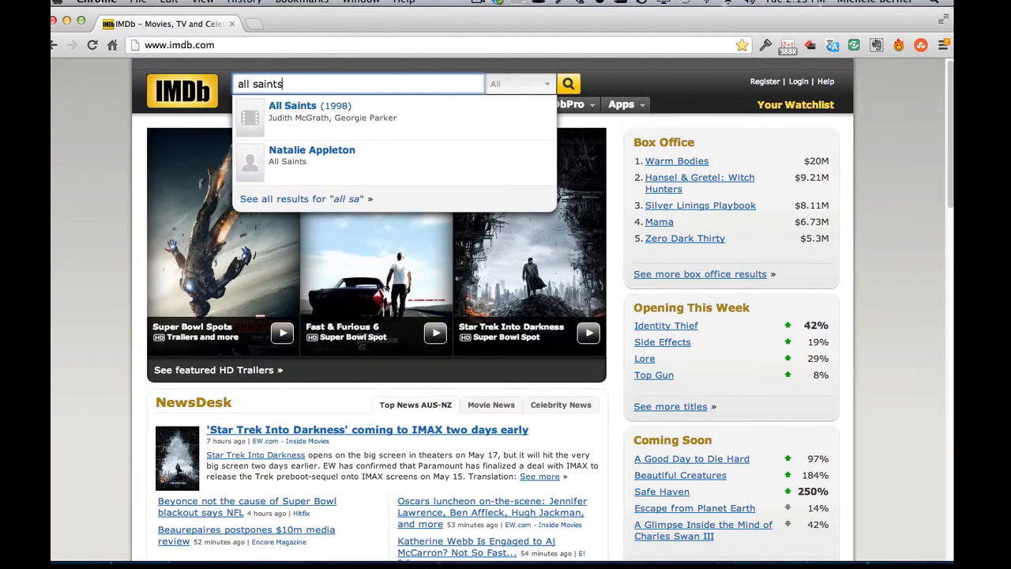
pyautogui.click(315, 119)
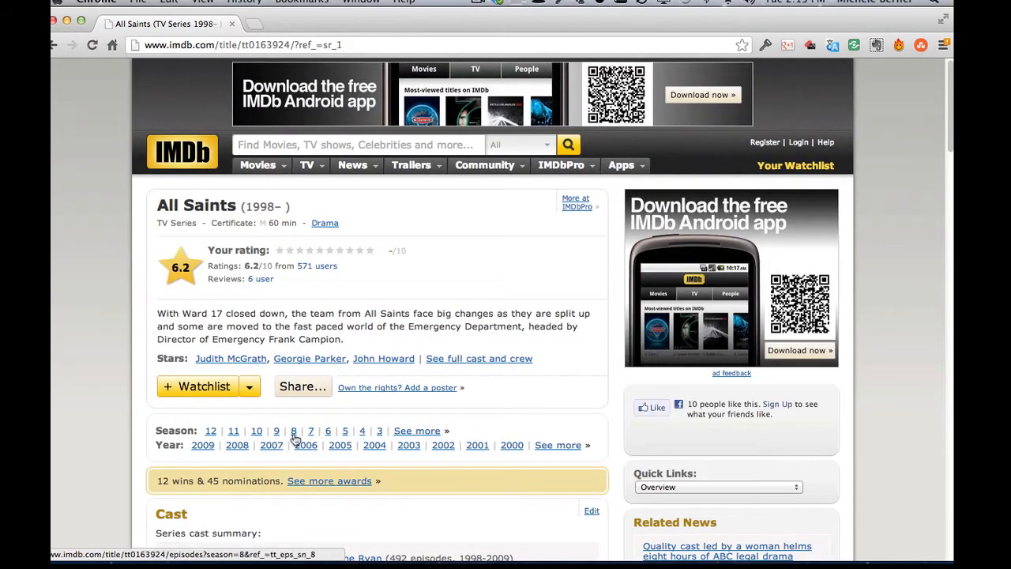
pyautogui.click(294, 437)
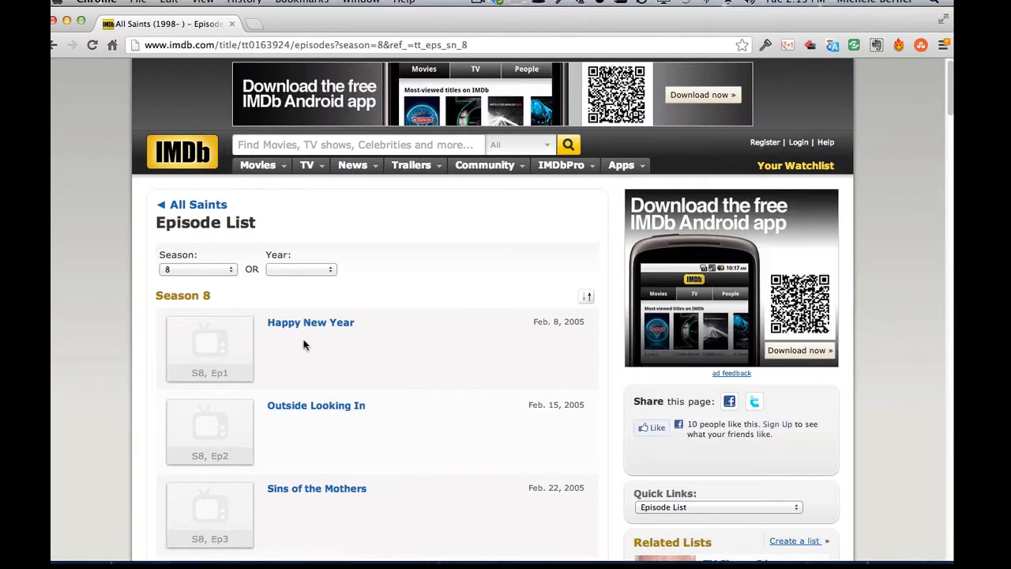
# Check the season 8 episode list for Begging for It, show the season 10 list and select the summary text of Family Matters.
pyautogui.scroll(-3, 187, 345)
pyautogui.scroll(-3, 186, 344)
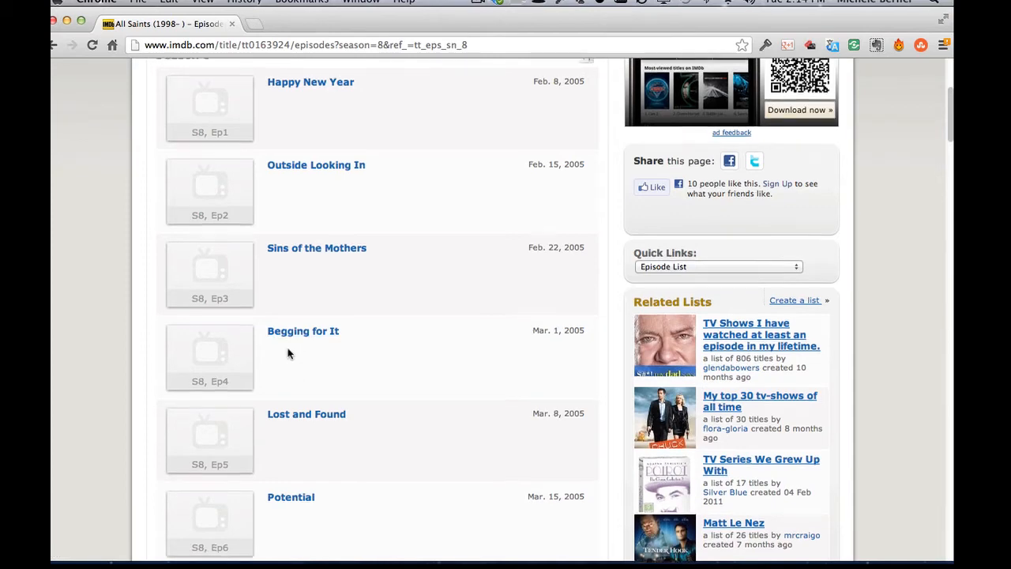
pyautogui.scroll(5, 289, 354)
pyautogui.scroll(1, 269, 332)
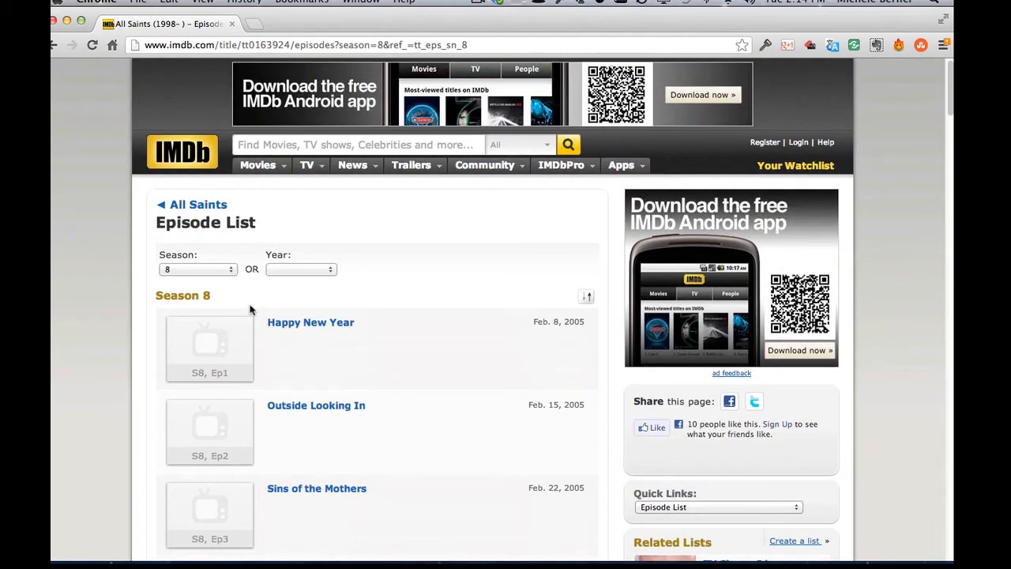
pyautogui.click(232, 270)
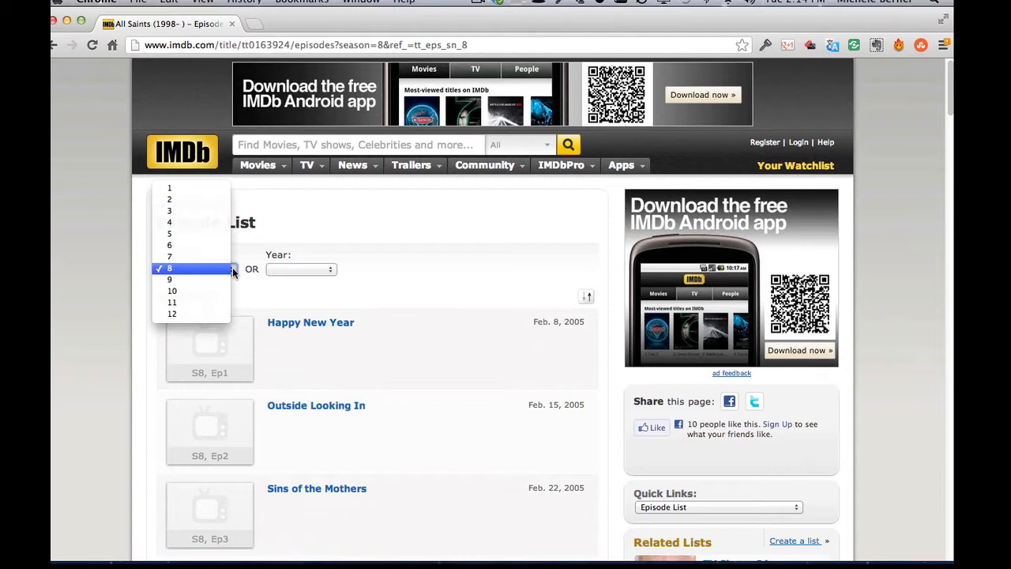
pyautogui.click(179, 290)
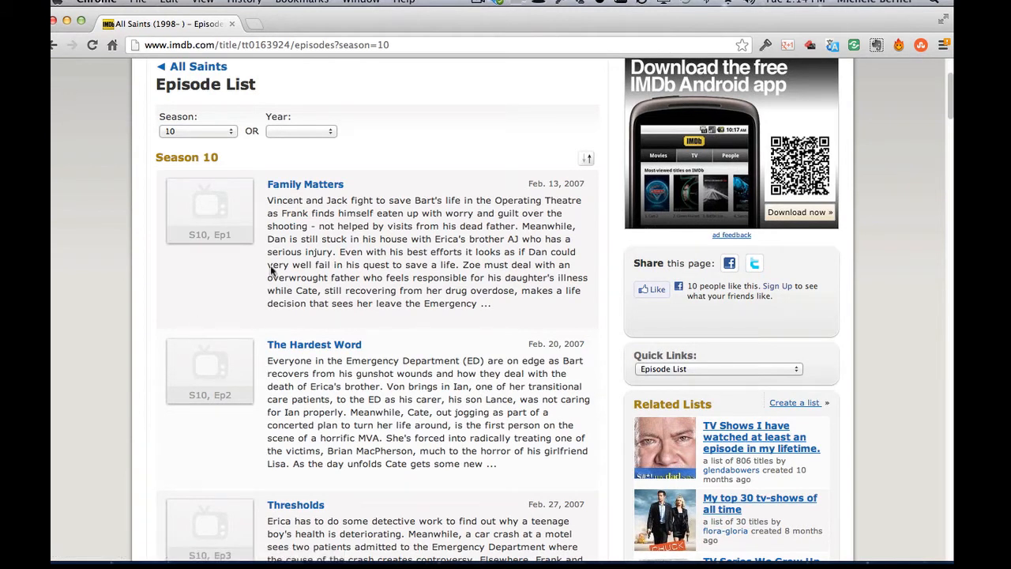
pyautogui.moveTo(276, 201); pyautogui.dragTo(500, 311)
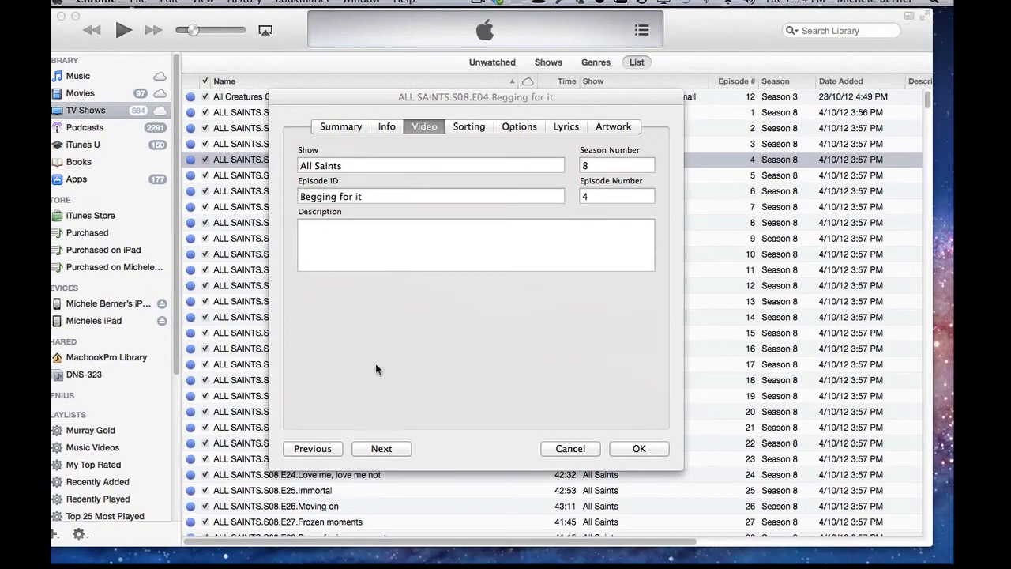
# Switch to iTunes and review the episode's description field, sorting fields and playback options.
pyautogui.click(322, 230)
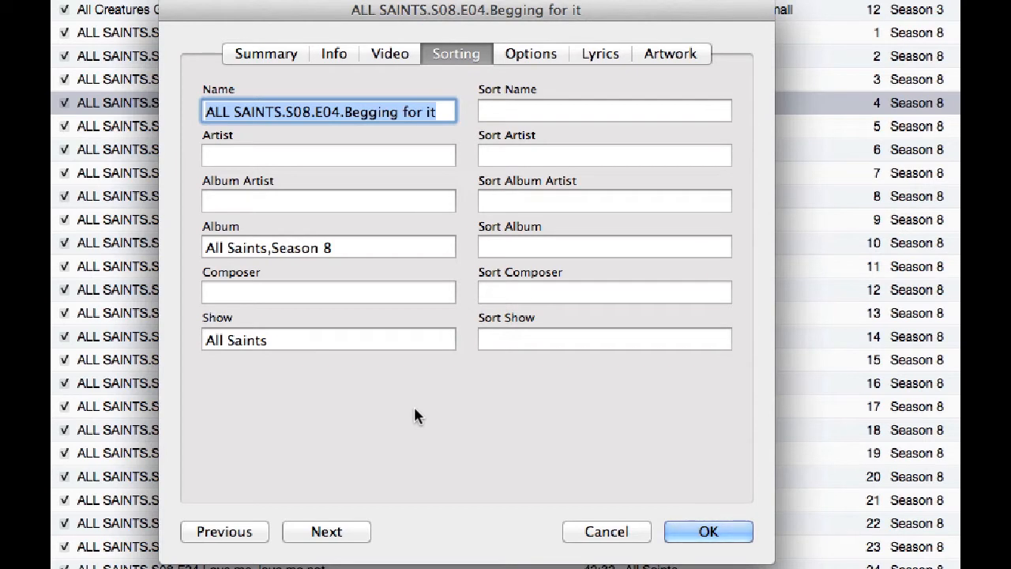
pyautogui.click(523, 59)
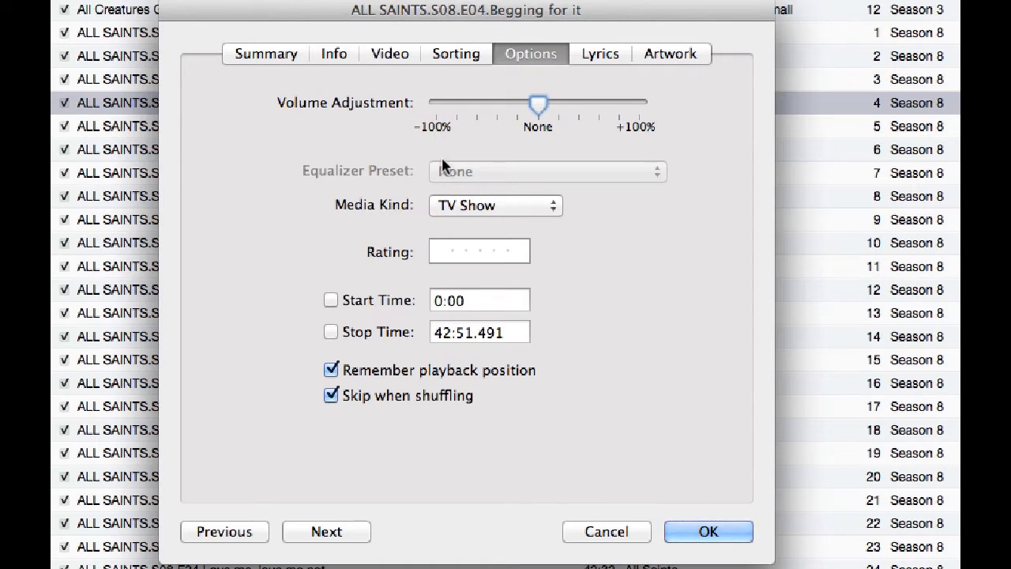
# Try the Movie media kind for the All Saints episode and set it back to TV Show.
pyautogui.click(551, 203)
pyautogui.click(474, 165)
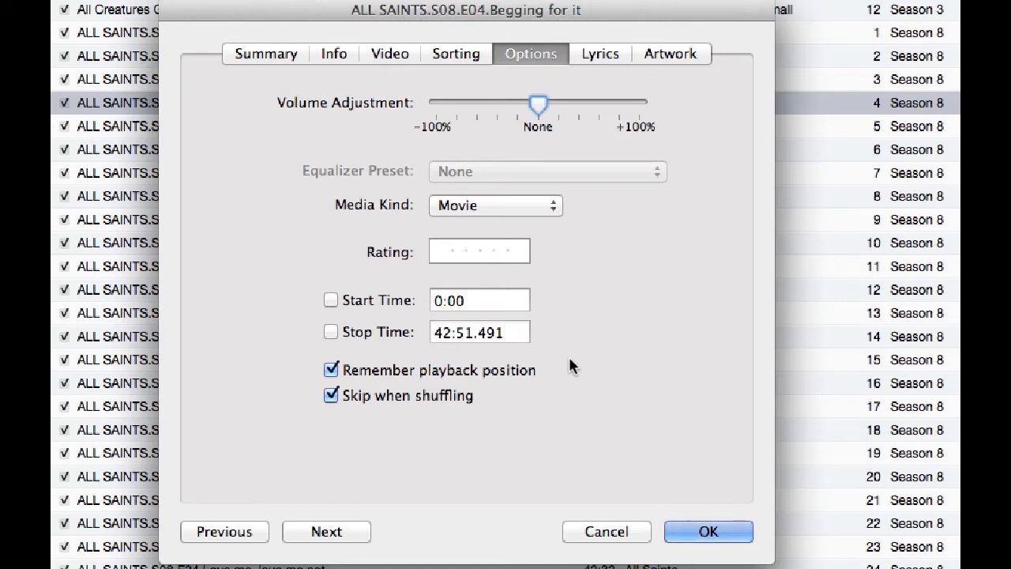
pyautogui.click(554, 206)
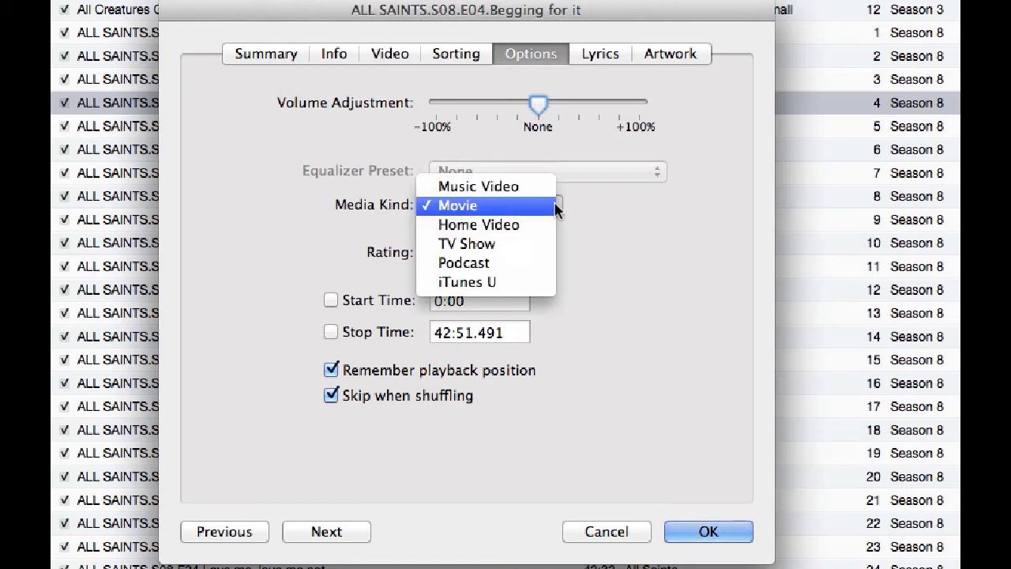
pyautogui.click(472, 246)
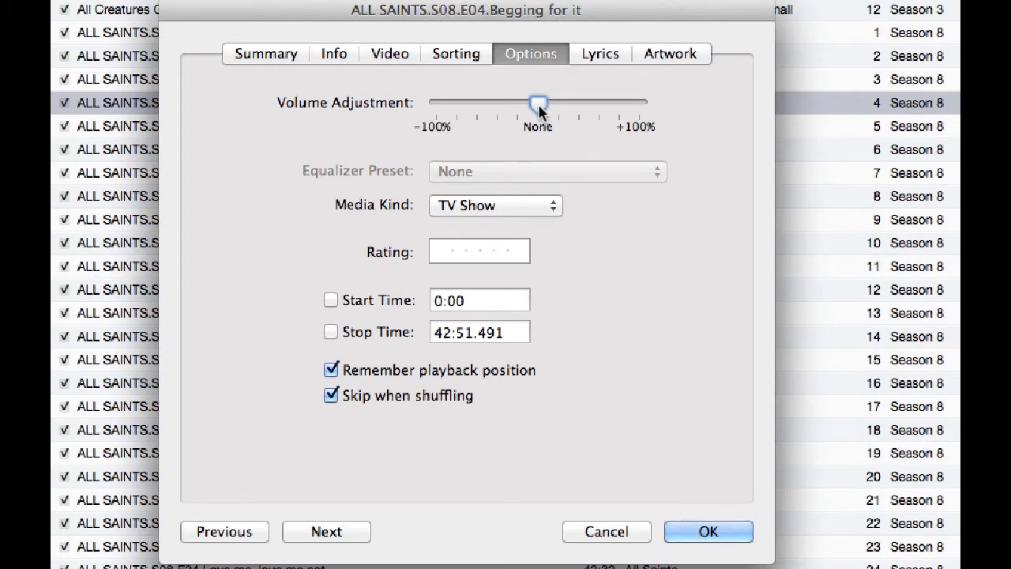
# Lower the episode's volume adjustment slightly below None, and save the information after viewing its lyrics and artwork.
pyautogui.moveTo(540, 111)
pyautogui.mouseDown()
pyautogui.moveTo(589, 104)
pyautogui.moveTo(528, 101)
pyautogui.mouseUp()
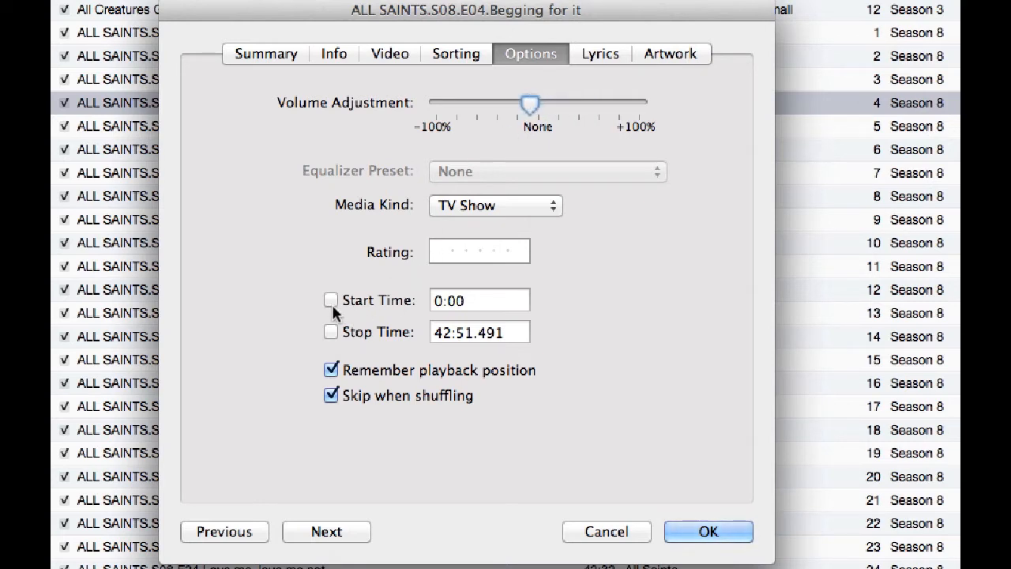
pyautogui.click(576, 57)
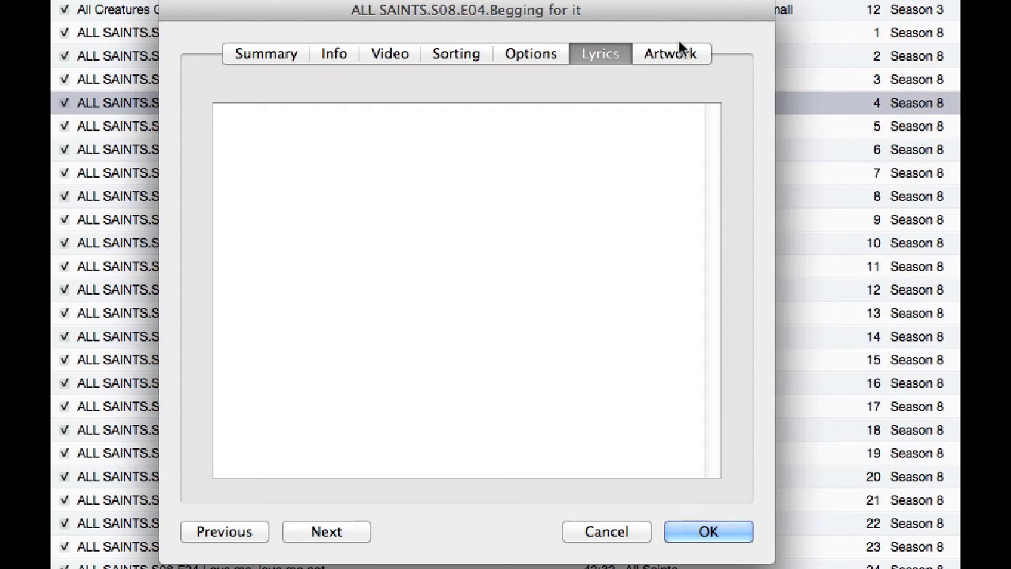
pyautogui.click(668, 54)
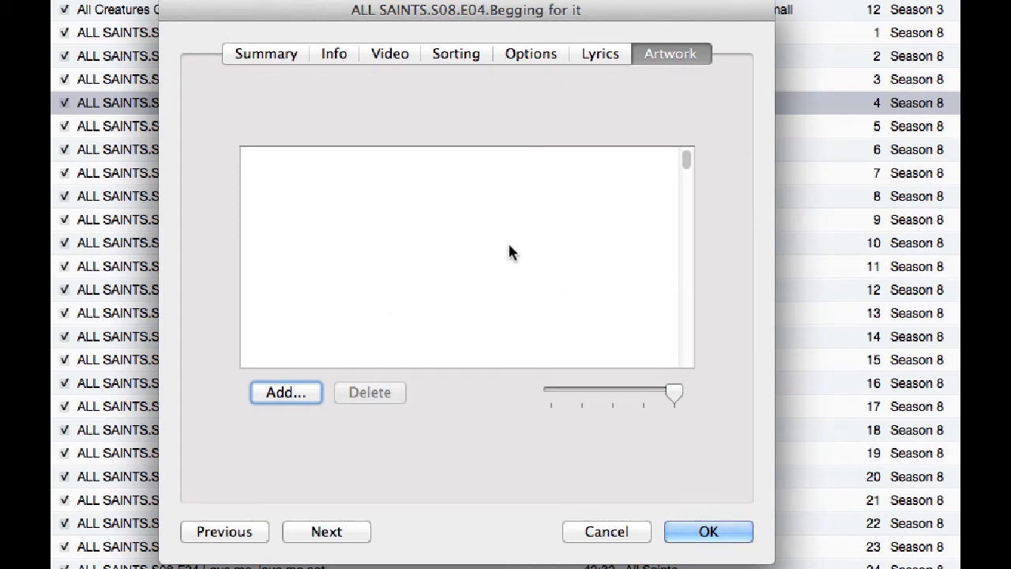
pyautogui.click(707, 535)
# Find Department S.S02.E02.The treasure of the Costa Del Sol in the TV Shows list and open its information window.
pyautogui.click(123, 105)
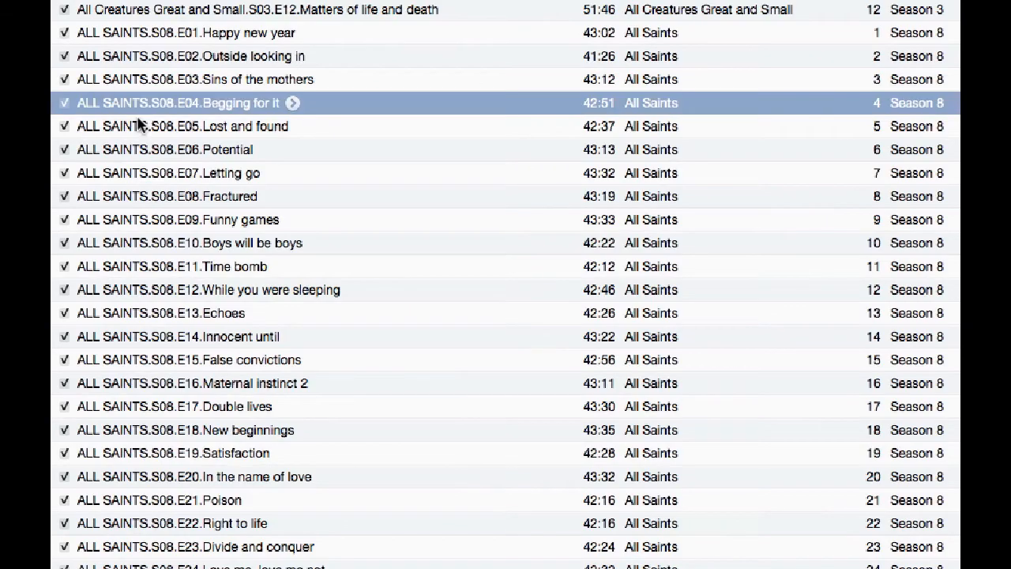
pyautogui.scroll(-1, 162, 401)
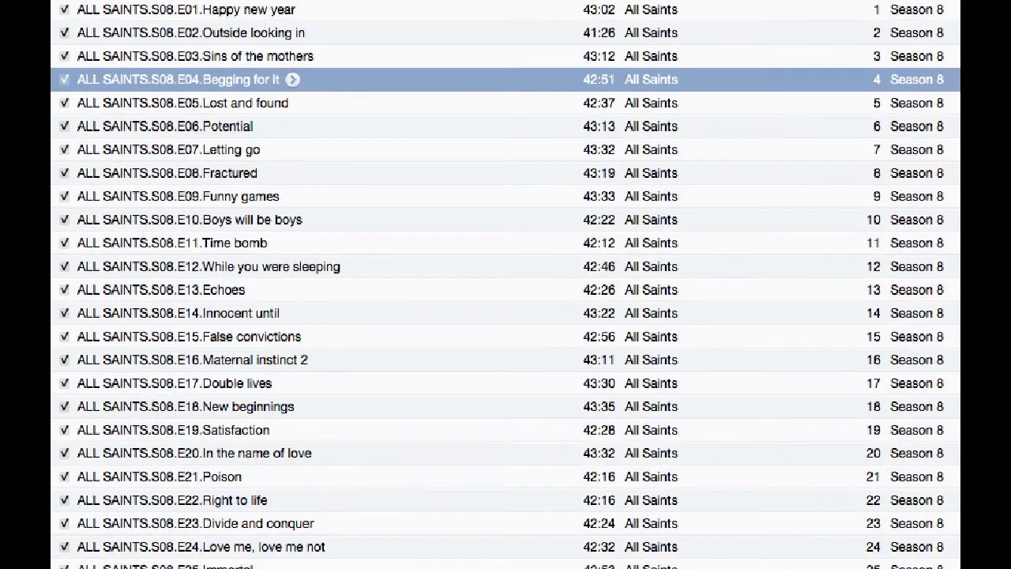
pyautogui.scroll(-20, 506, 285)
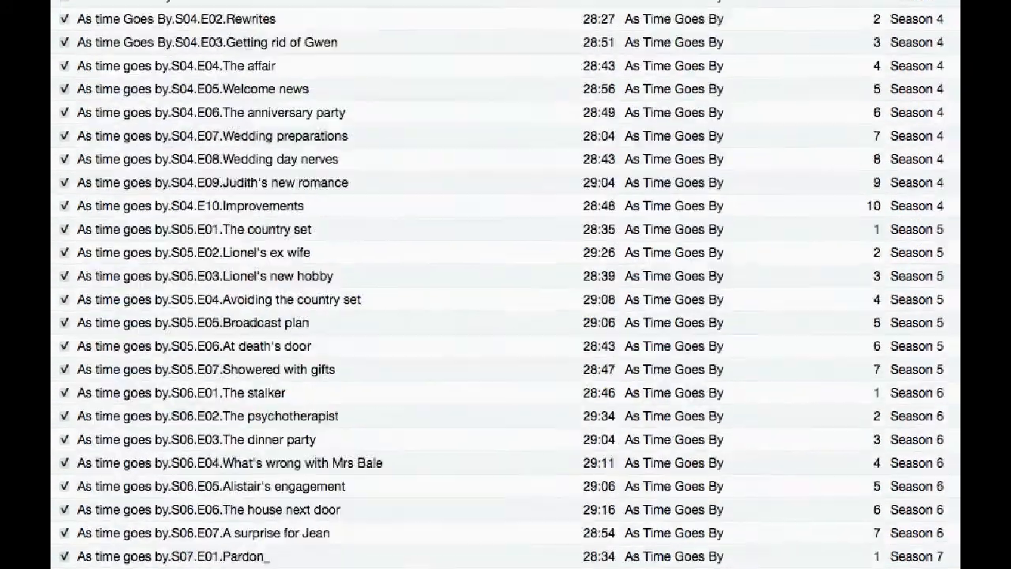
pyautogui.scroll(4, 182, 261)
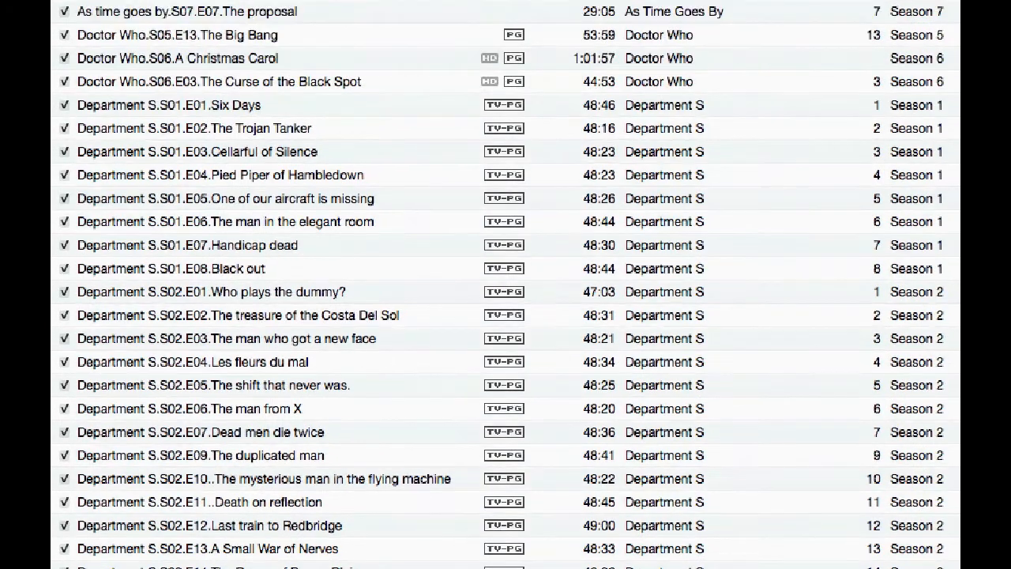
pyautogui.click(128, 320)
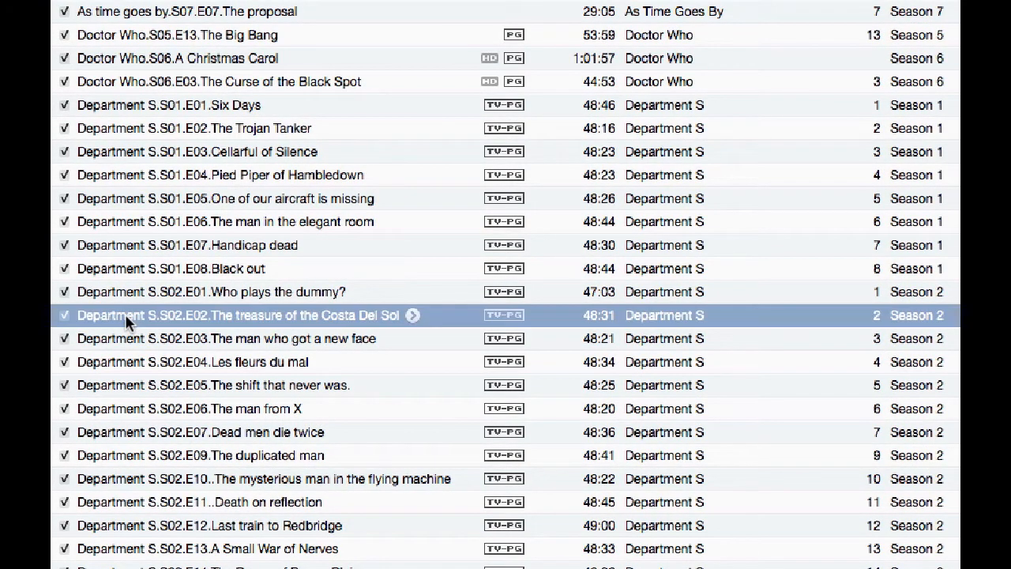
pyautogui.rightClick(126, 318)
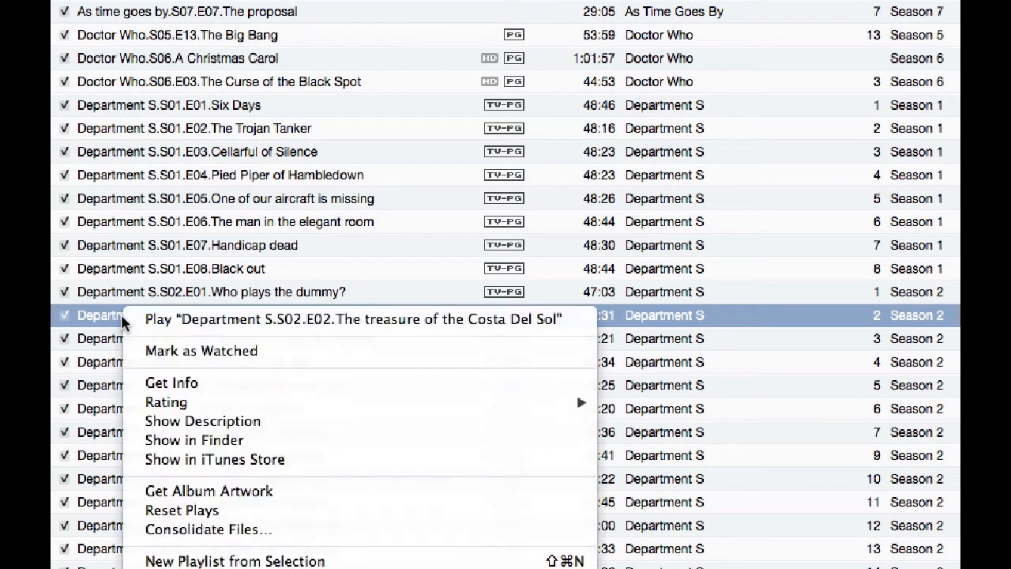
pyautogui.click(281, 380)
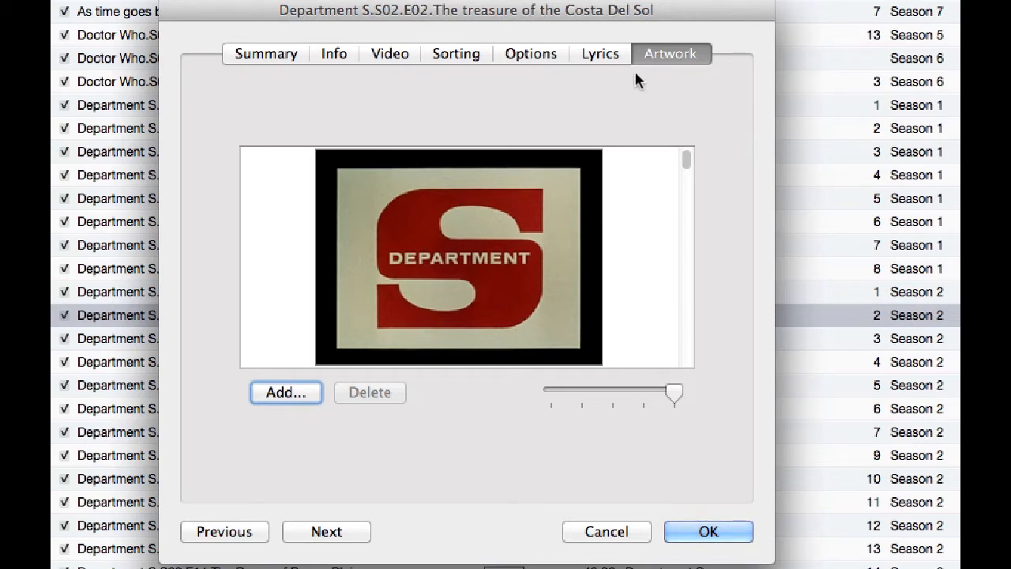
# Review the Department S episode's options, sorting, video details, general info and summary, and close its information window.
pyautogui.click(514, 55)
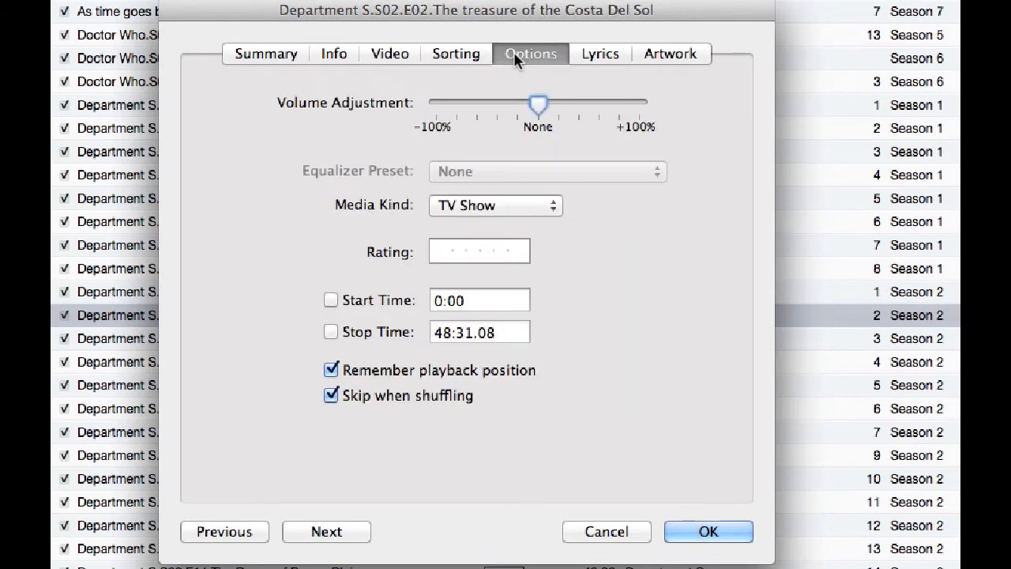
pyautogui.click(460, 55)
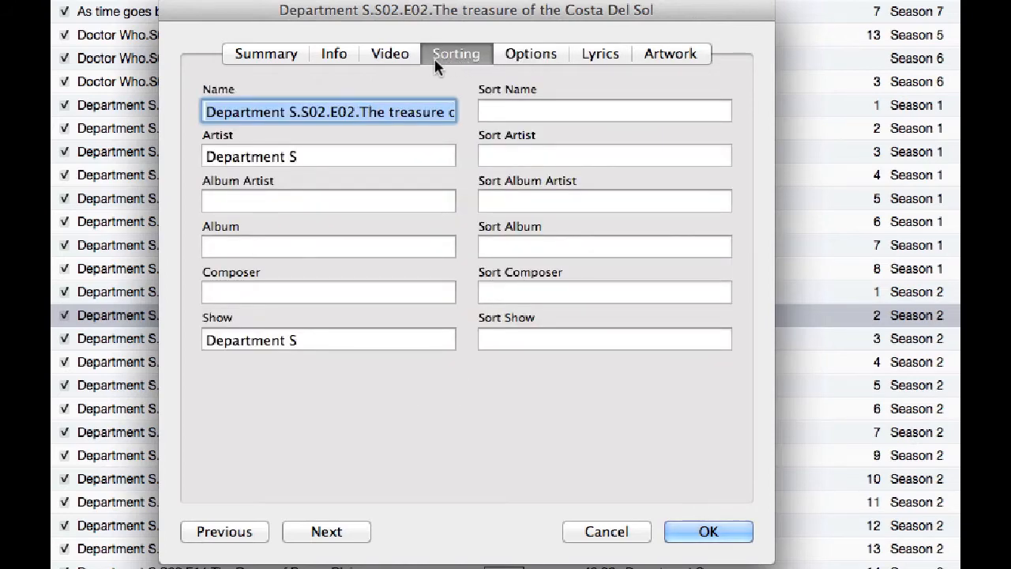
pyautogui.click(391, 55)
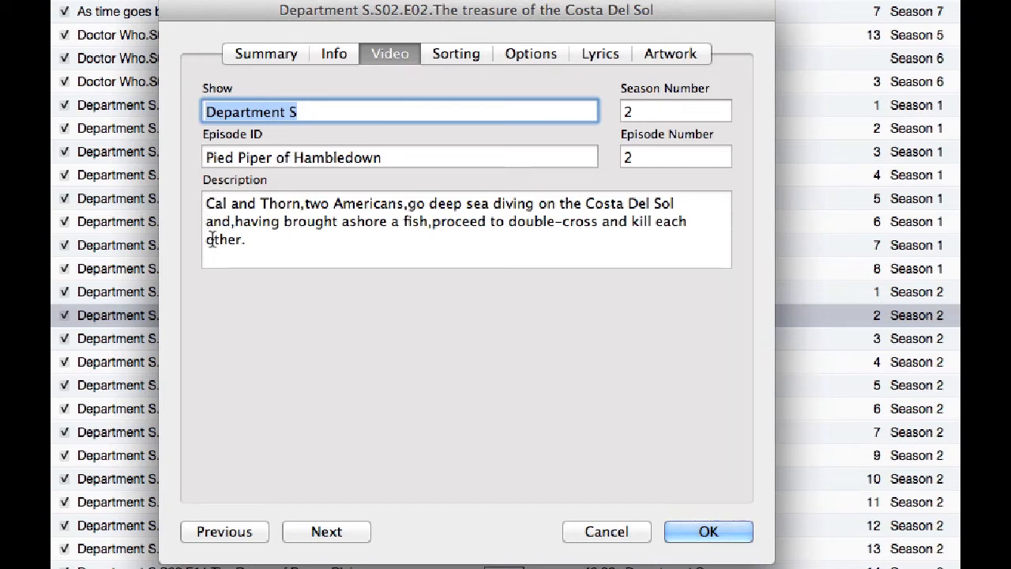
pyautogui.click(334, 55)
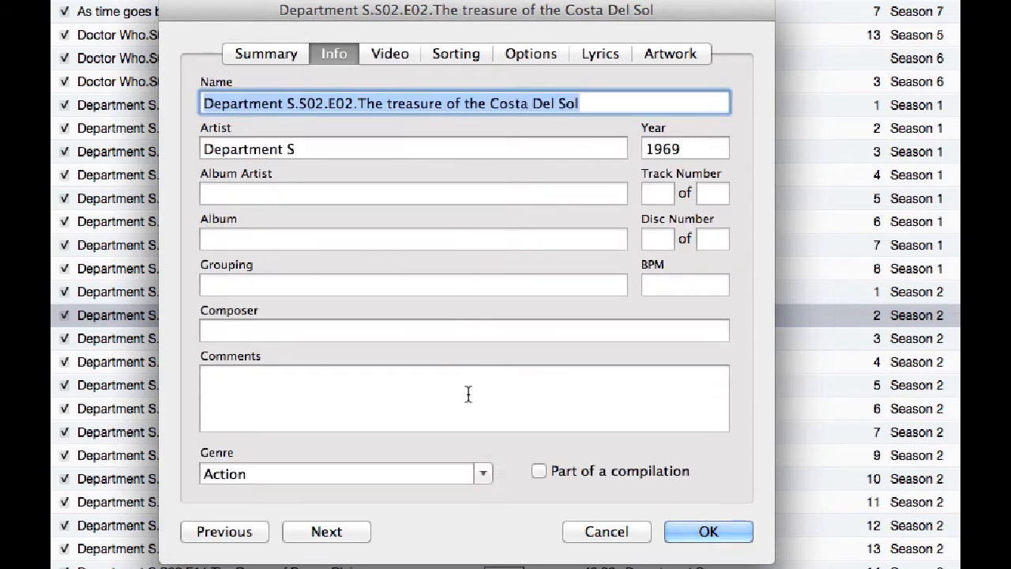
pyautogui.click(217, 237)
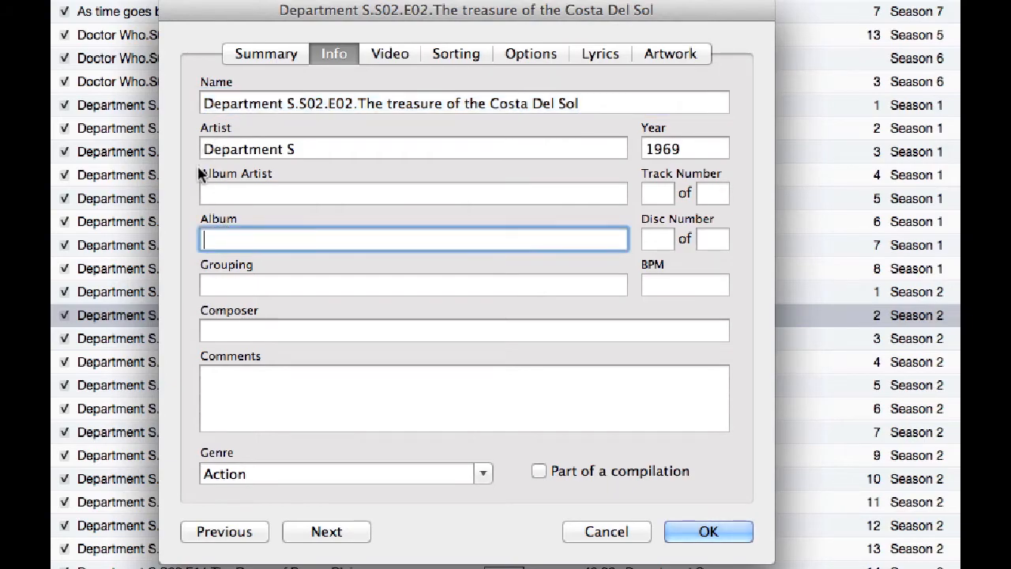
pyautogui.click(289, 52)
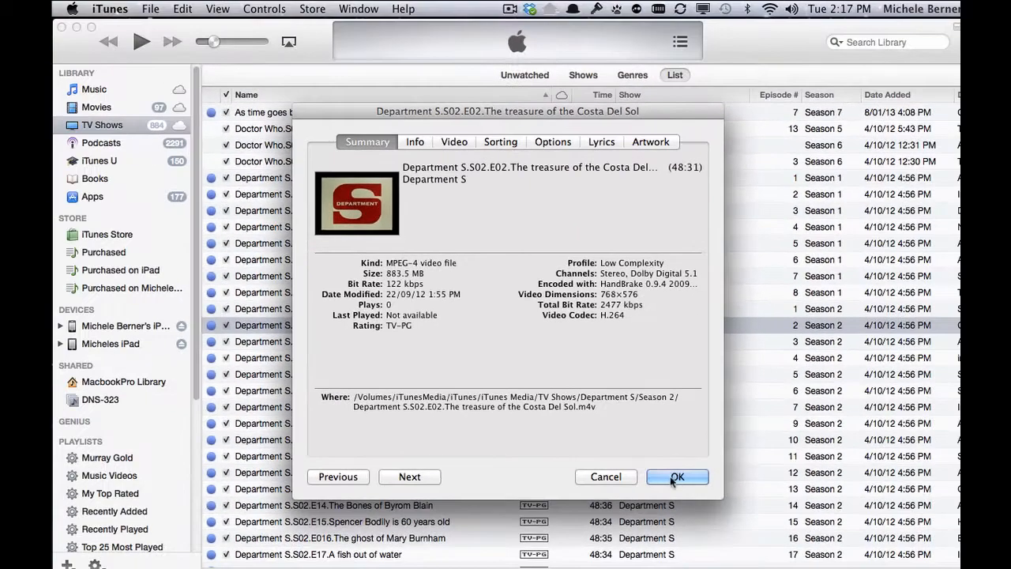
pyautogui.click(675, 477)
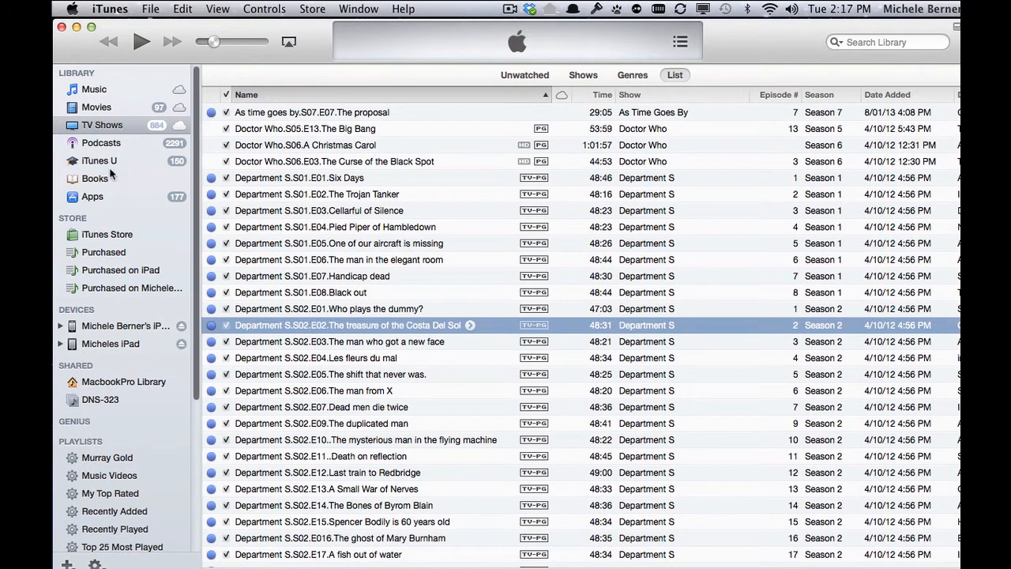
# Browse the Movies library list and sort it by date added with the newest first.
pyautogui.click(97, 109)
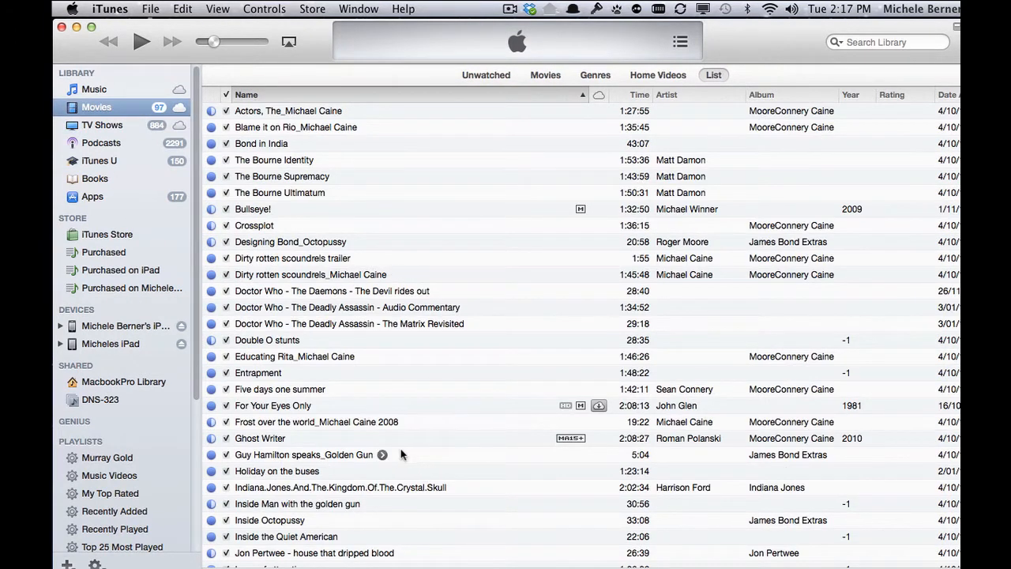
pyautogui.scroll(-8, 370, 389)
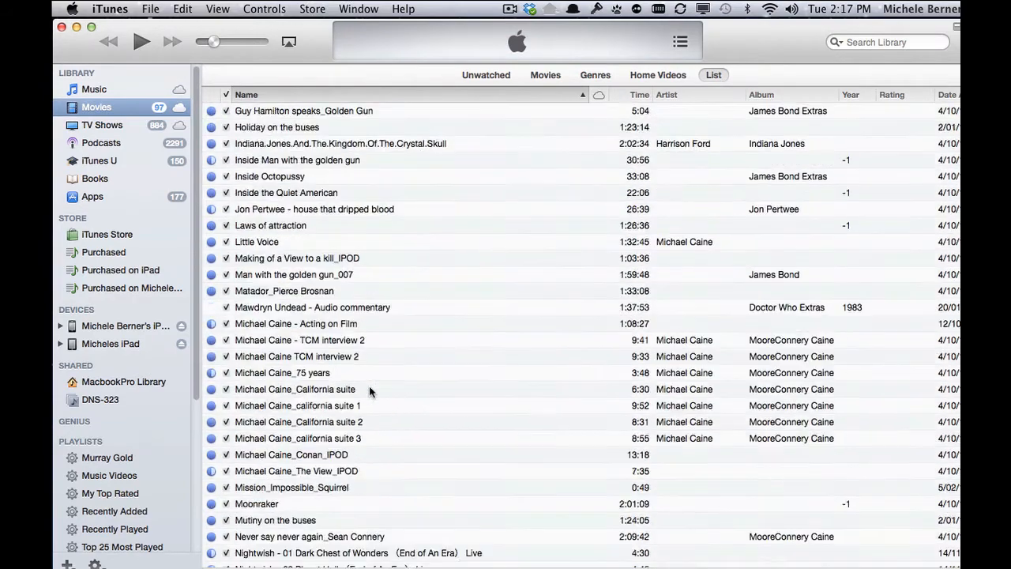
pyautogui.scroll(-6, 369, 387)
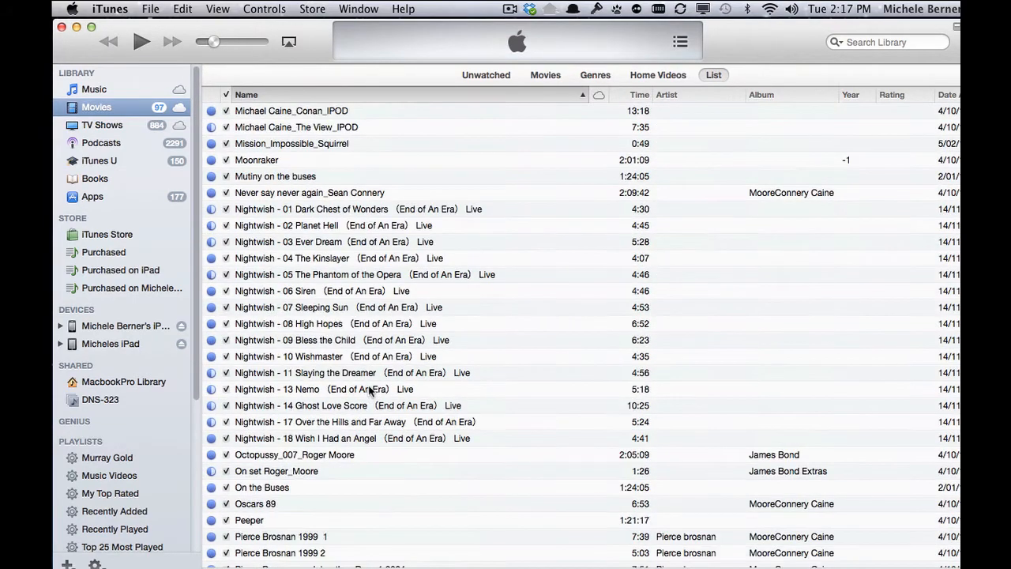
pyautogui.scroll(-14, 369, 389)
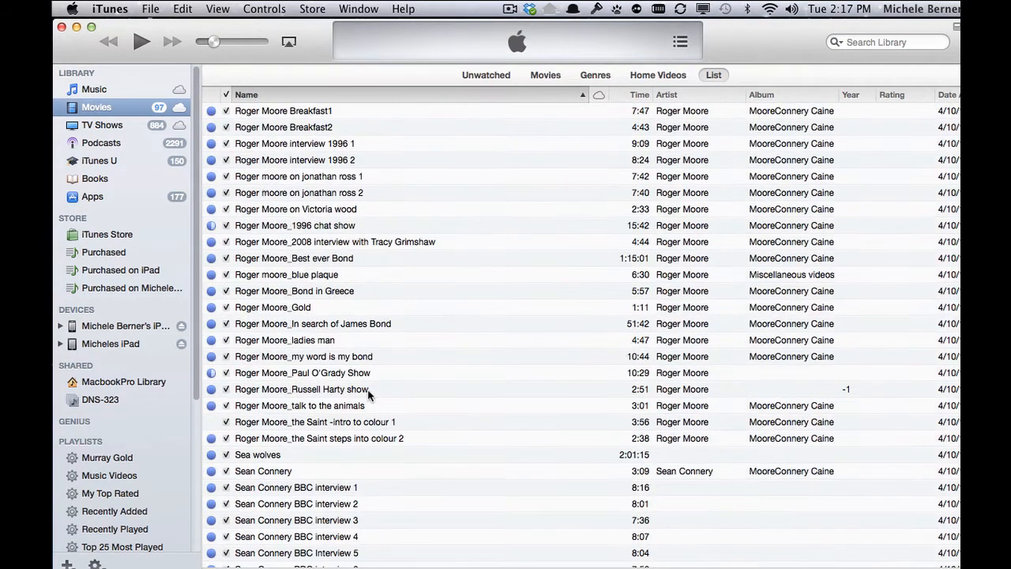
pyautogui.scroll(-3, 369, 395)
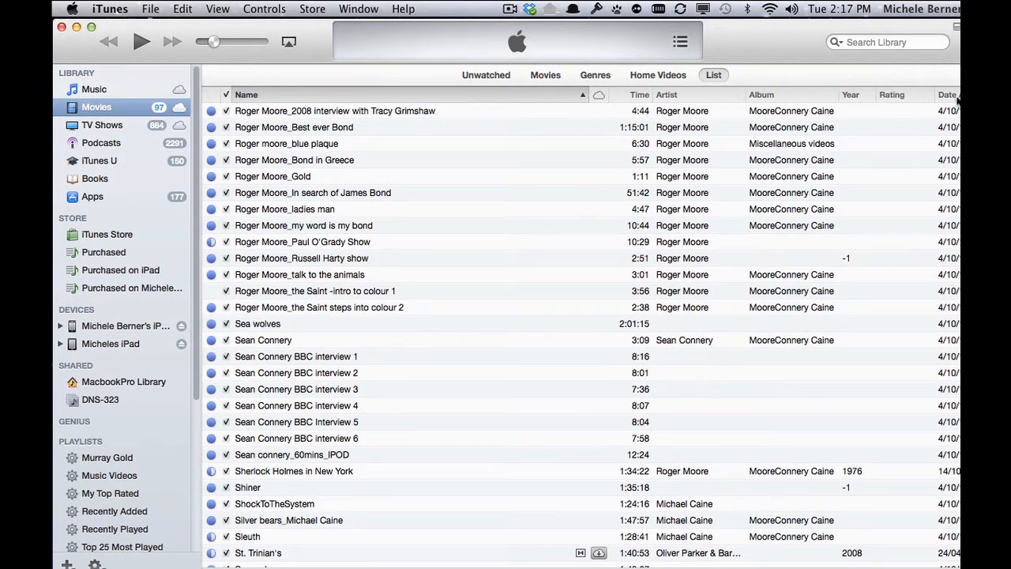
pyautogui.hscroll(3, 890, 243)
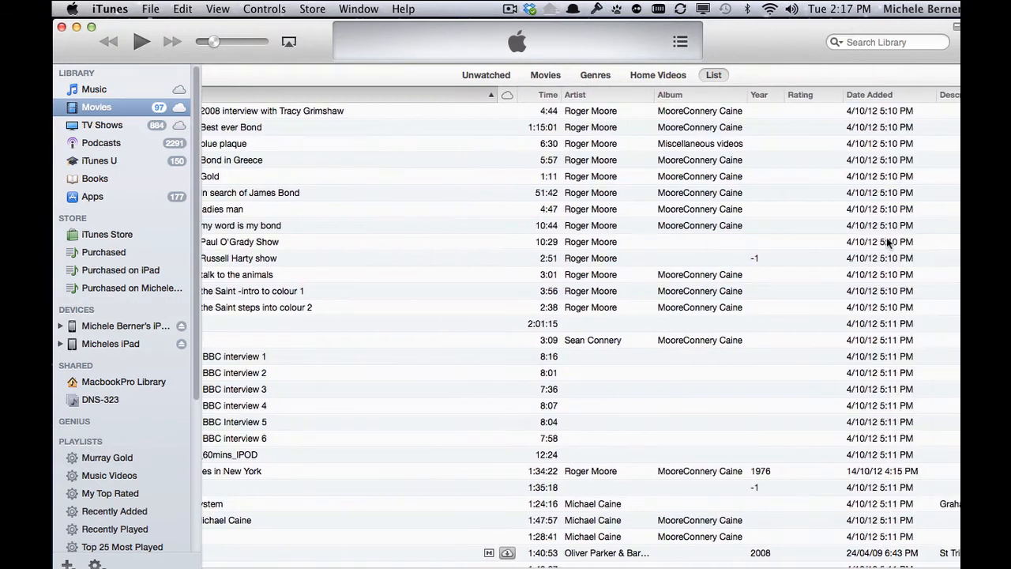
pyautogui.click(866, 95)
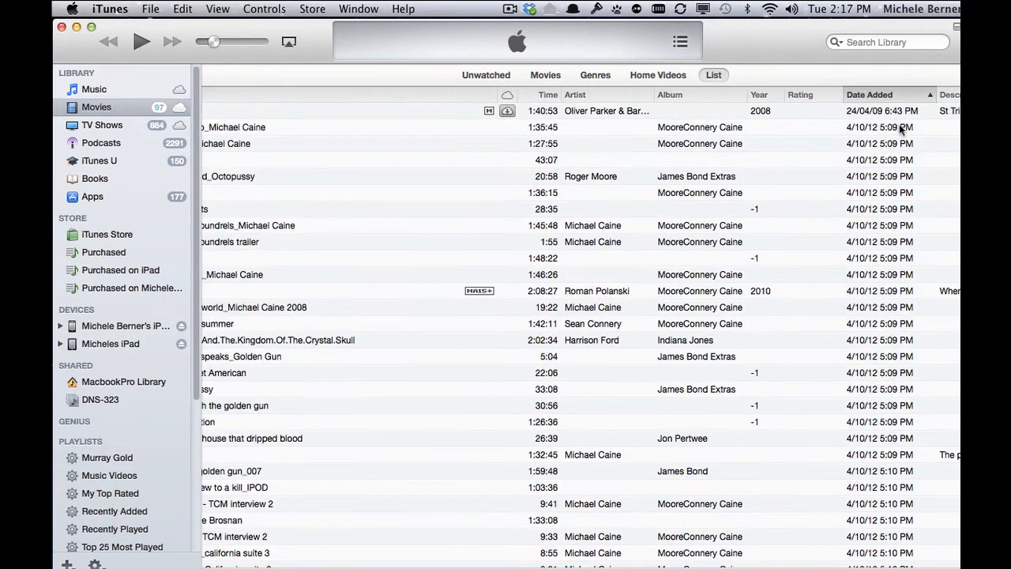
pyautogui.click(875, 95)
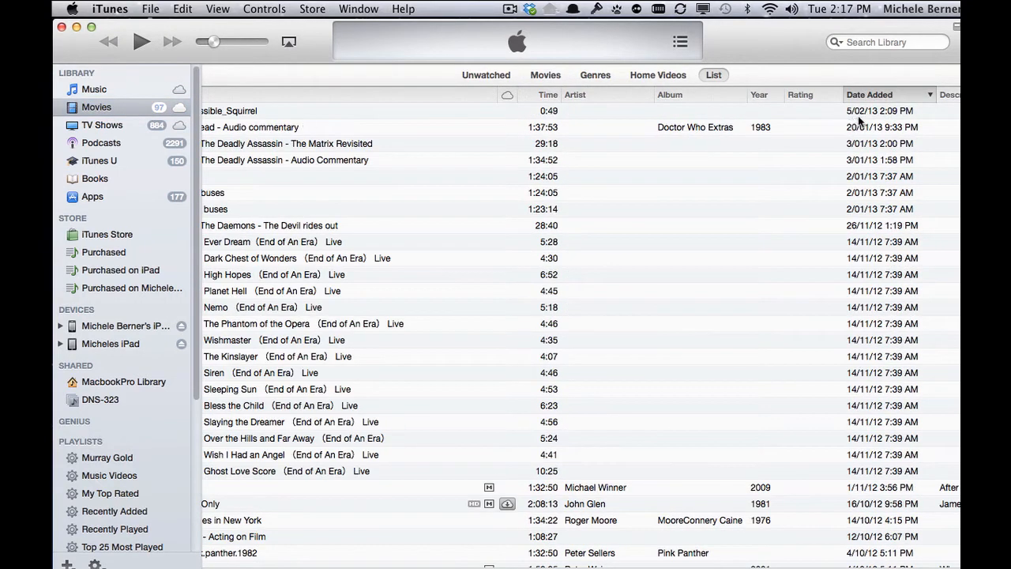
# Open the information window for Mission_Impossible_Squirrel and review its summary, general info and video details.
pyautogui.hscroll(-3, 288, 305)
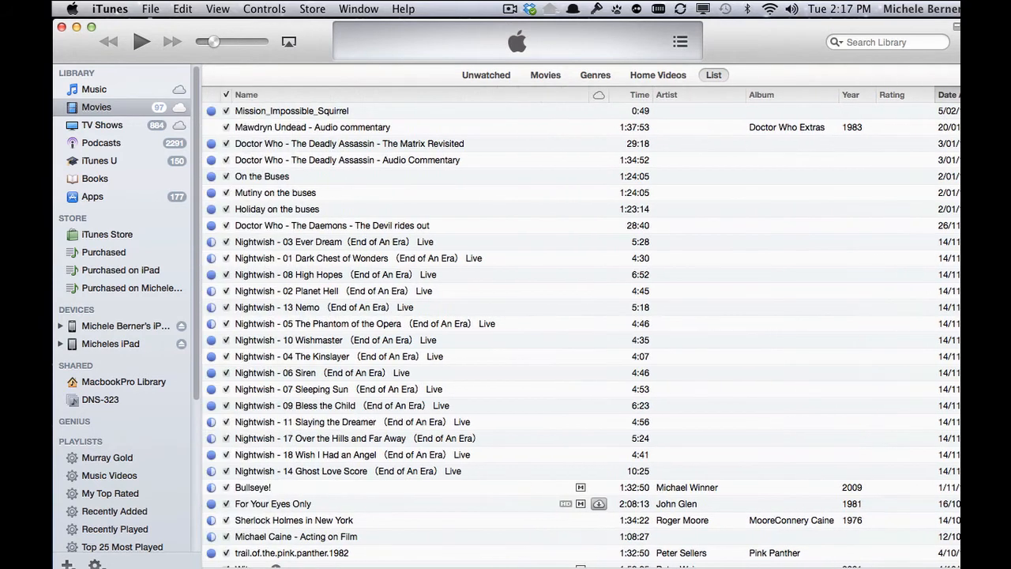
pyautogui.click(277, 111)
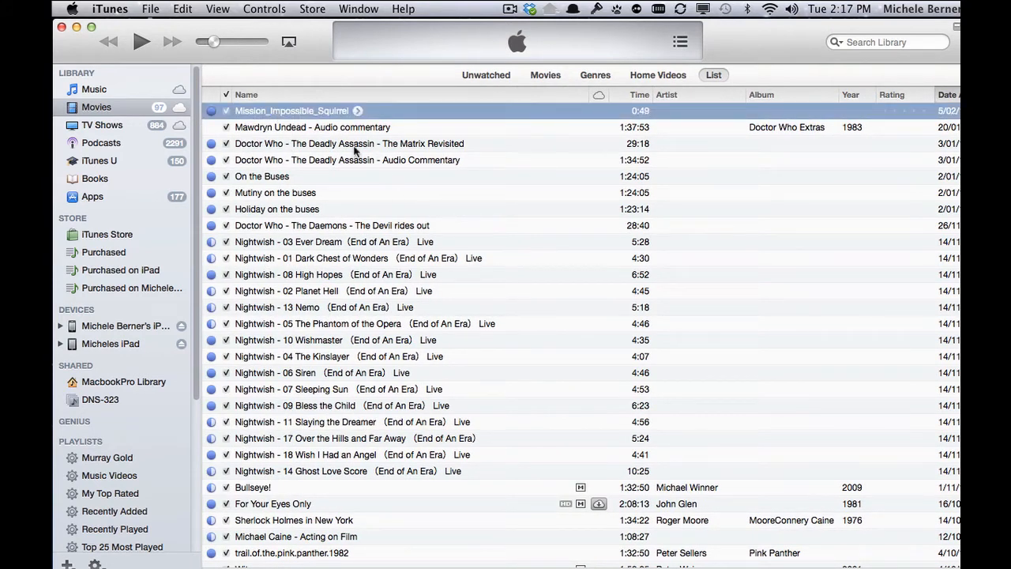
pyautogui.rightClick(315, 109)
pyautogui.click(340, 157)
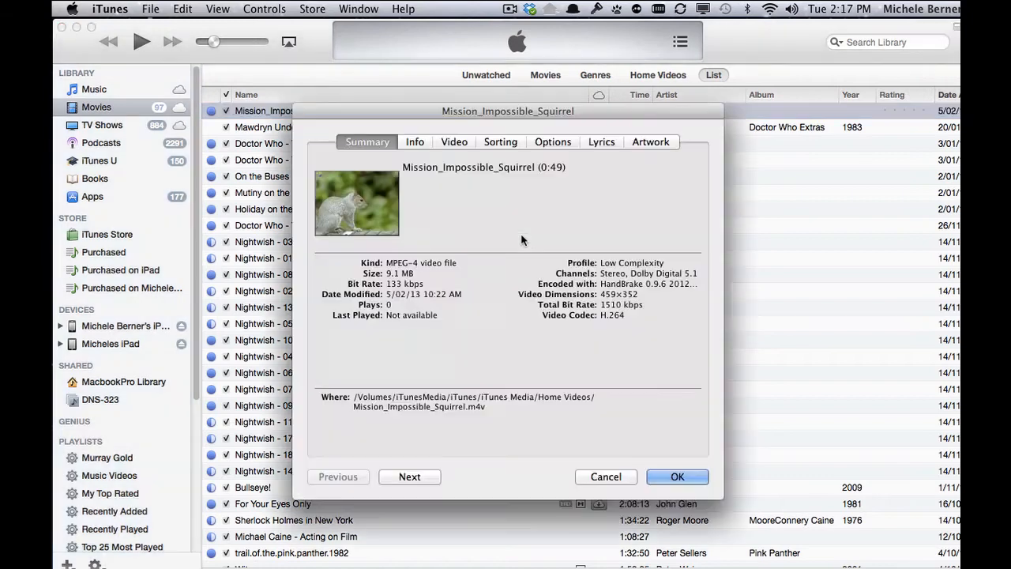
pyautogui.click(414, 142)
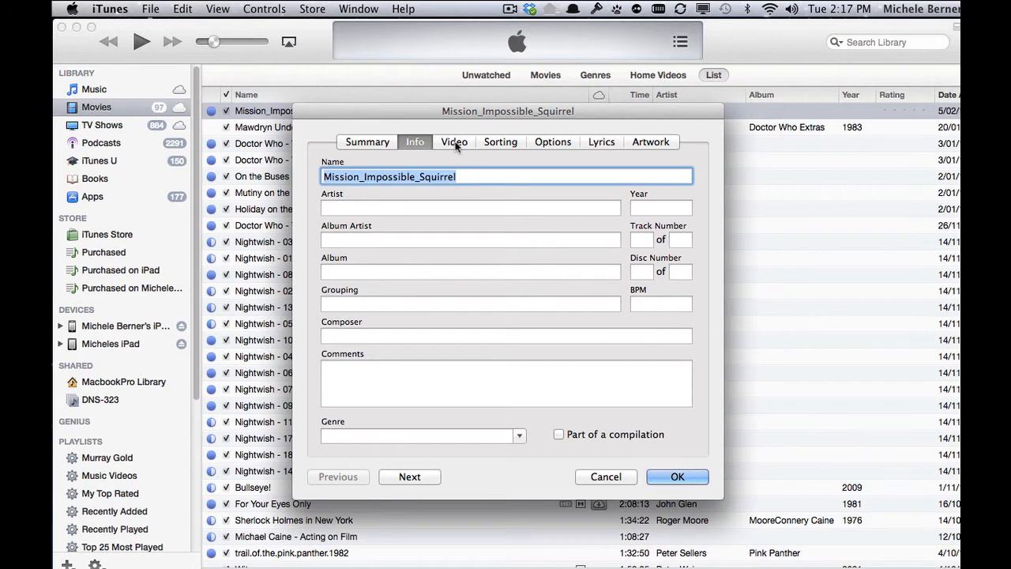
pyautogui.click(455, 143)
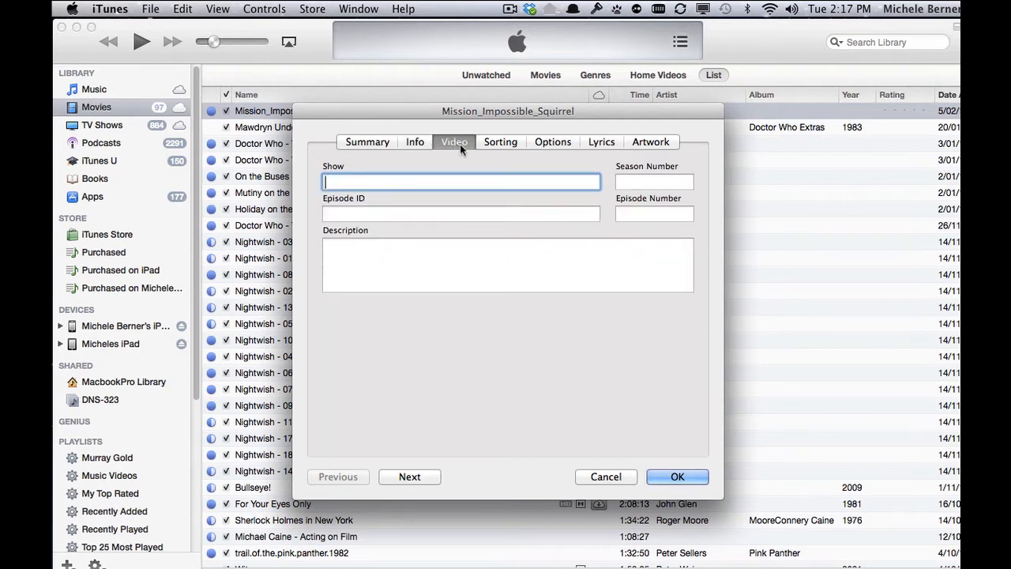
# Set the album of Mission_Impossible_Squirrel to Youtube in its general info.
pyautogui.click(413, 141)
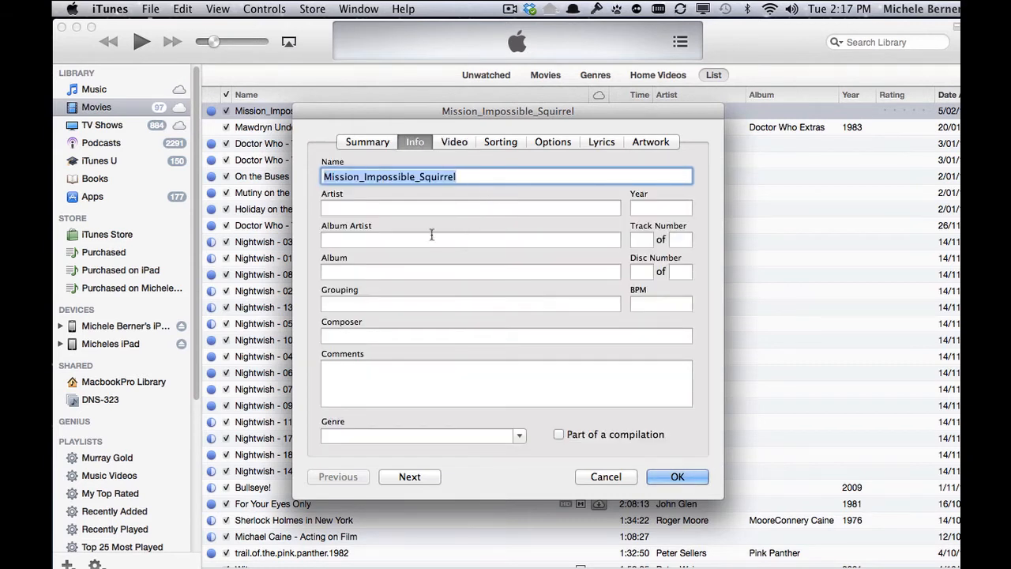
pyautogui.click(352, 272)
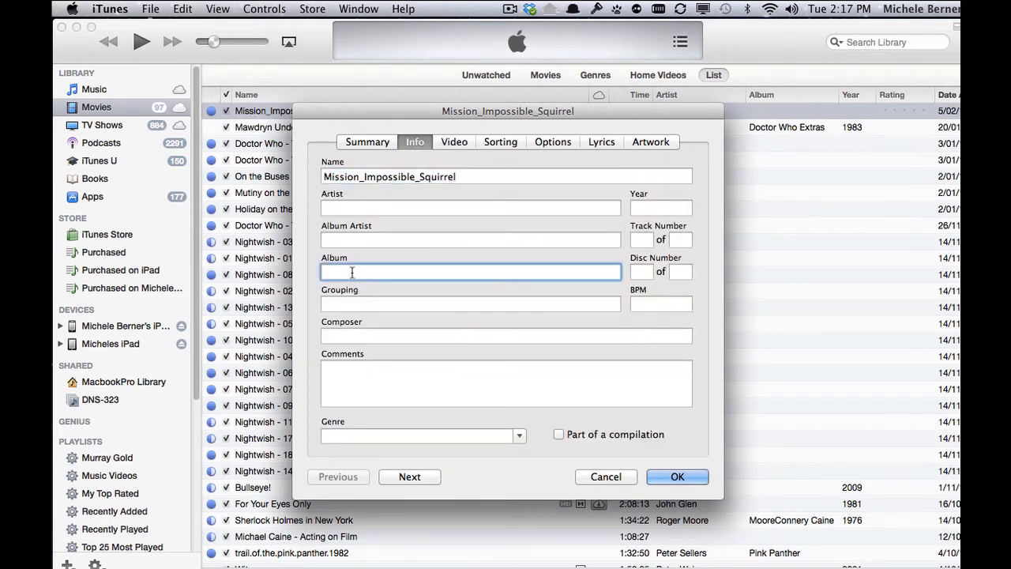
pyautogui.write('Ypoutube')
pyautogui.click(336, 272)
pyautogui.press('BackSpace')
# Change the video's media kind to Movie after checking its sorting details, and save the information.
pyautogui.click(498, 141)
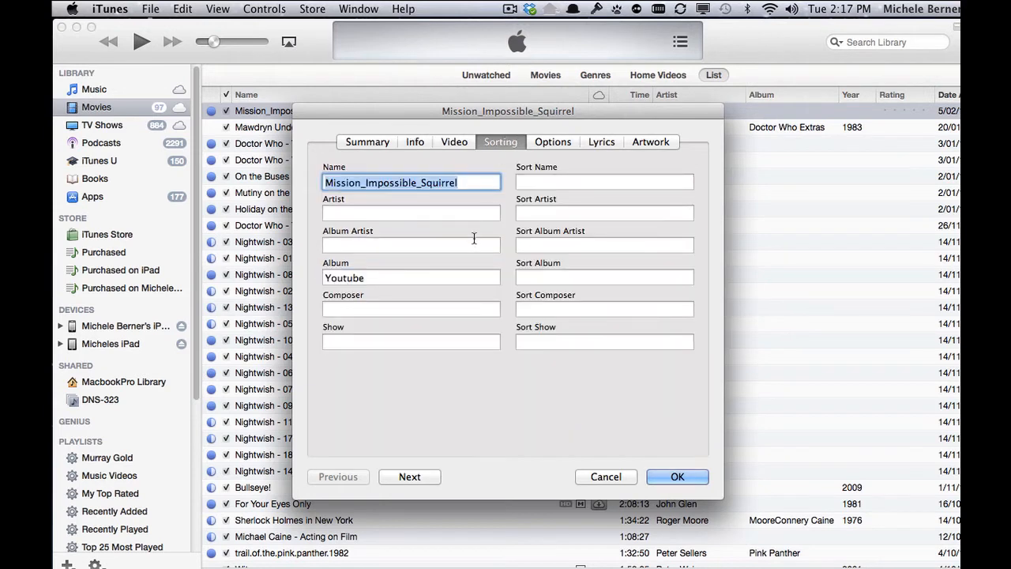
pyautogui.click(553, 142)
pyautogui.click(558, 253)
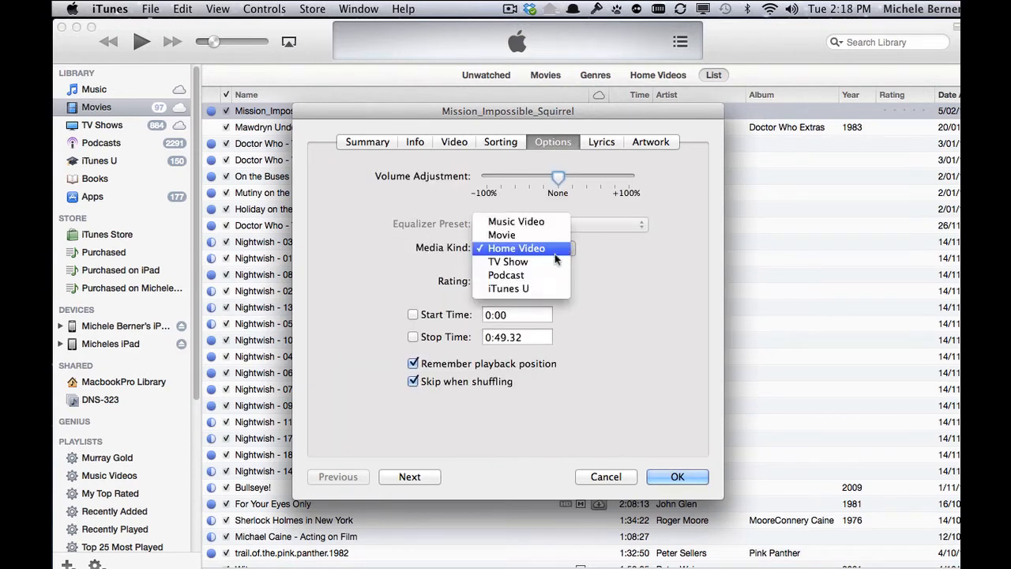
pyautogui.click(504, 236)
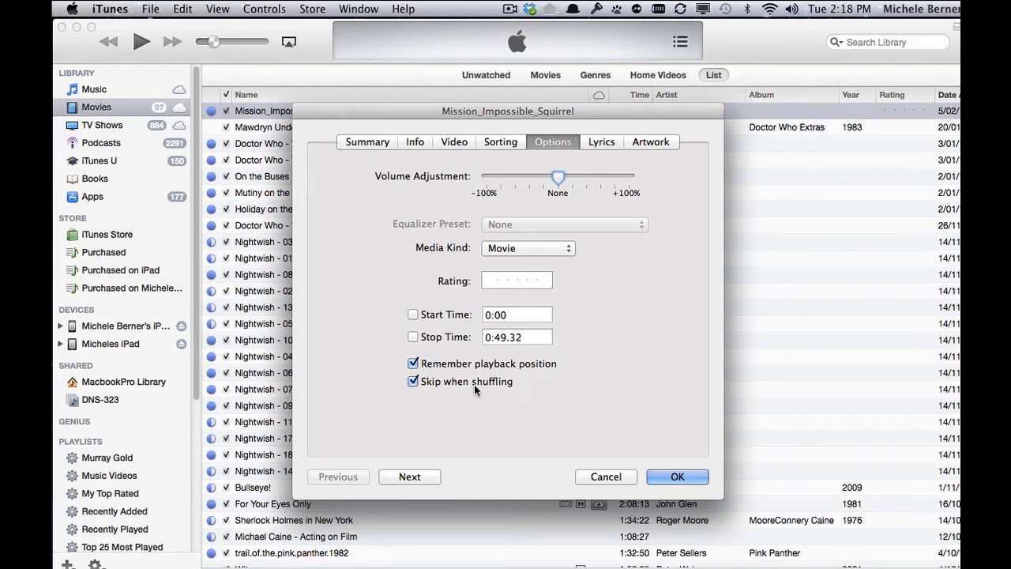
pyautogui.press('Return')
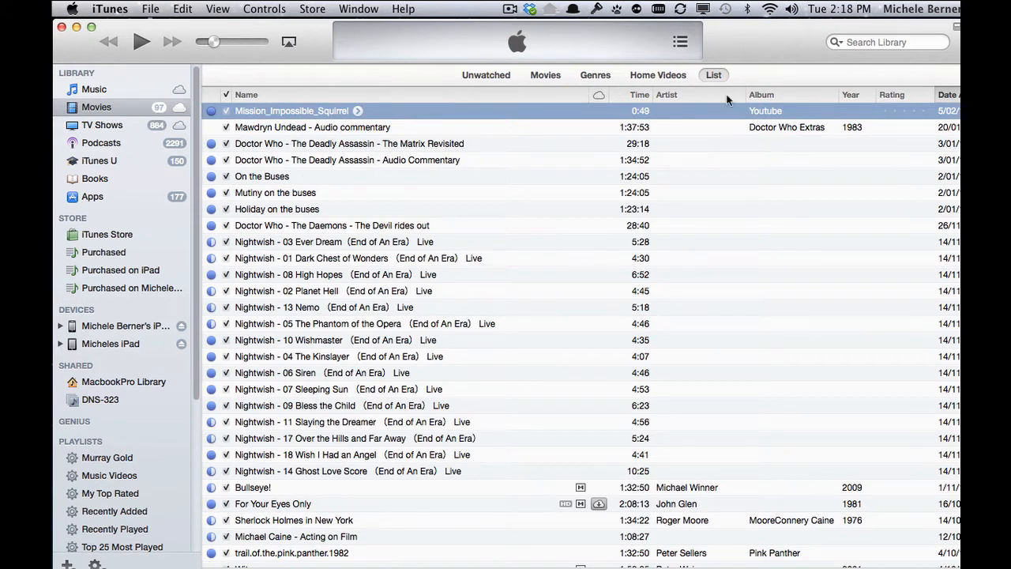
# Sort the Movies list by name and look through the columns available for the list.
pyautogui.click(272, 96)
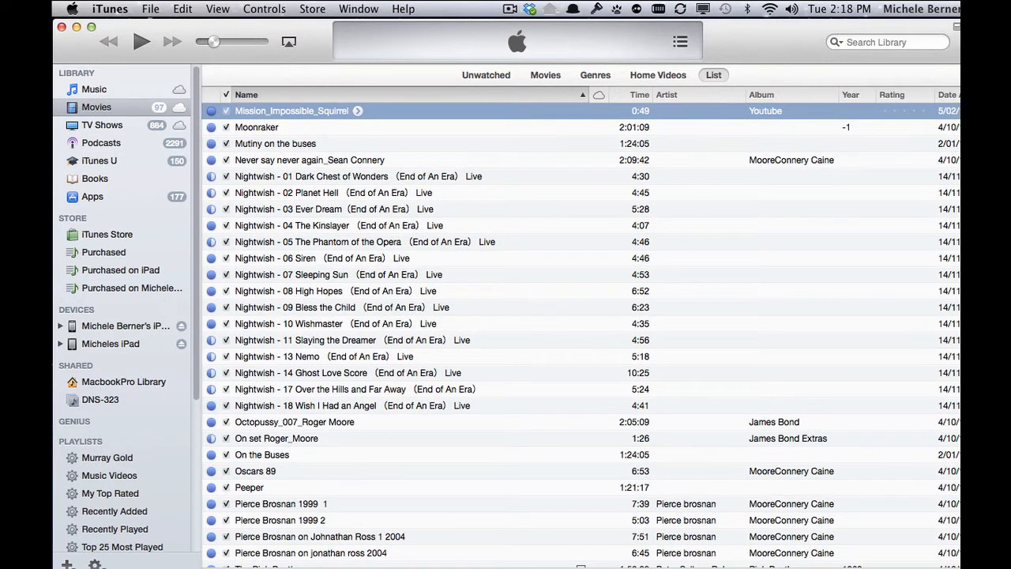
pyautogui.hscroll(5, 581, 326)
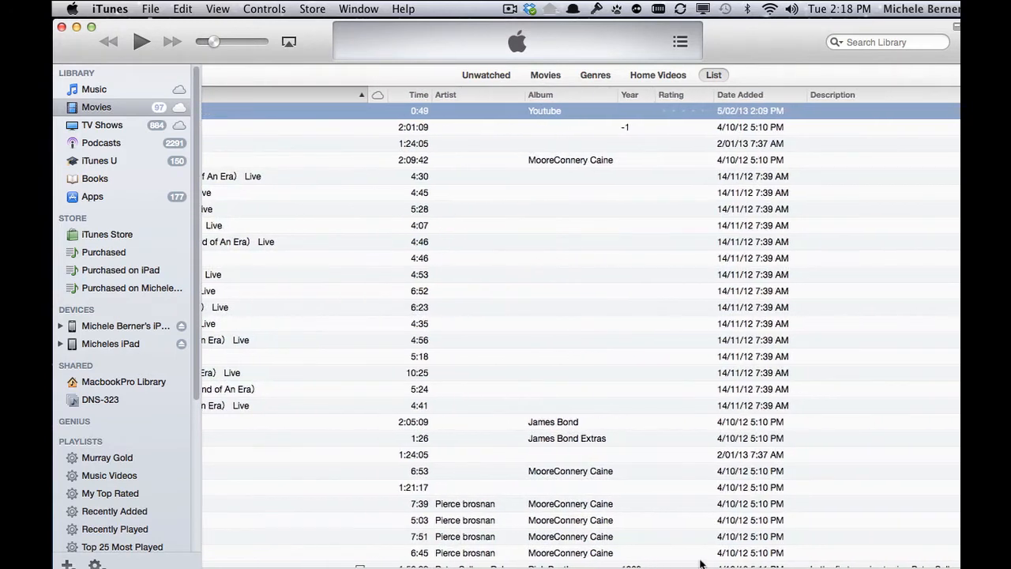
pyautogui.rightClick(462, 91)
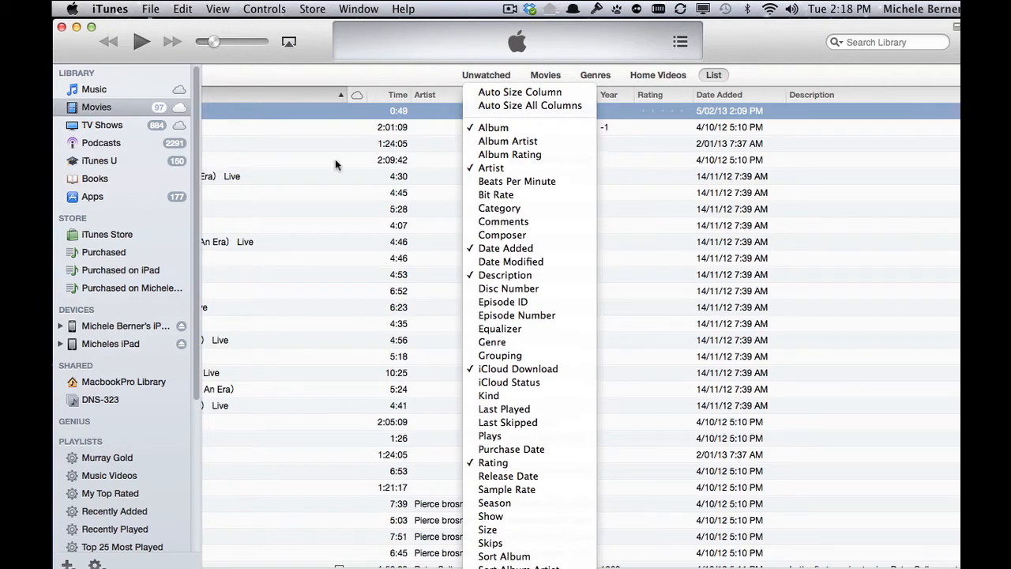
pyautogui.click(262, 255)
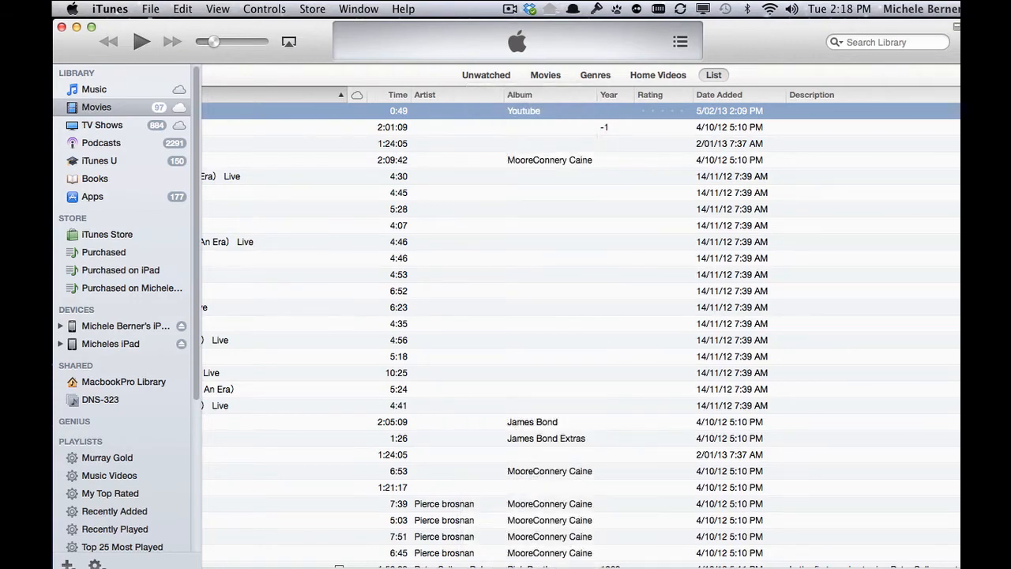
pyautogui.hscroll(-5, 581, 326)
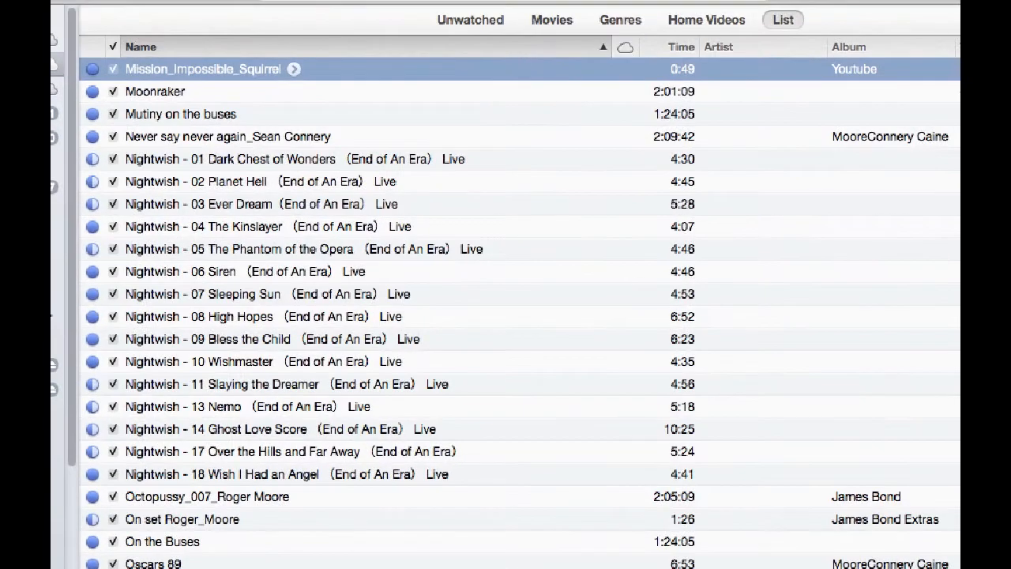
# Browse the TV Shows list by name through the All Saints and As Time Goes By episodes to examine their naming.
pyautogui.click(55, 90)
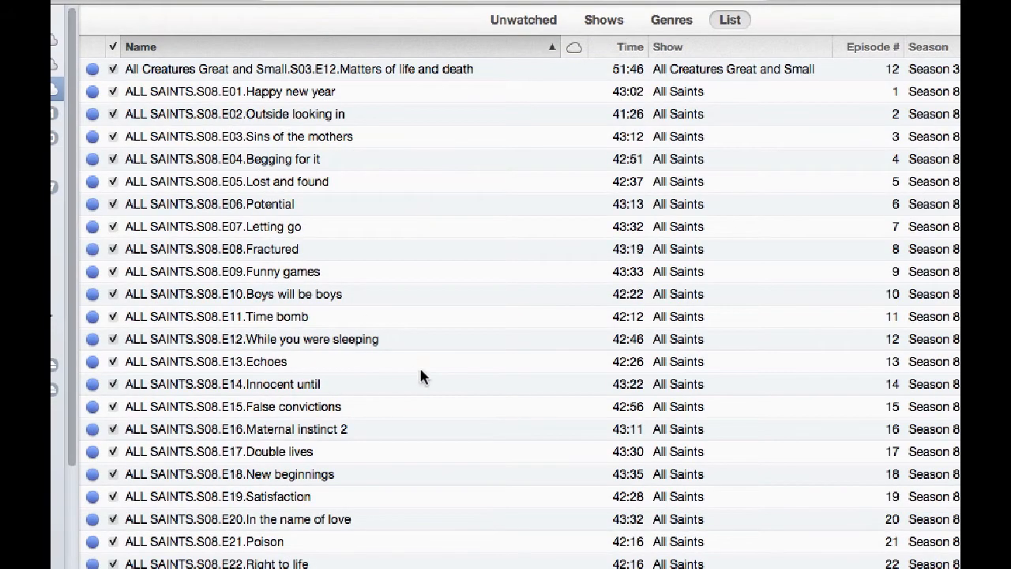
pyautogui.scroll(-3, 407, 341)
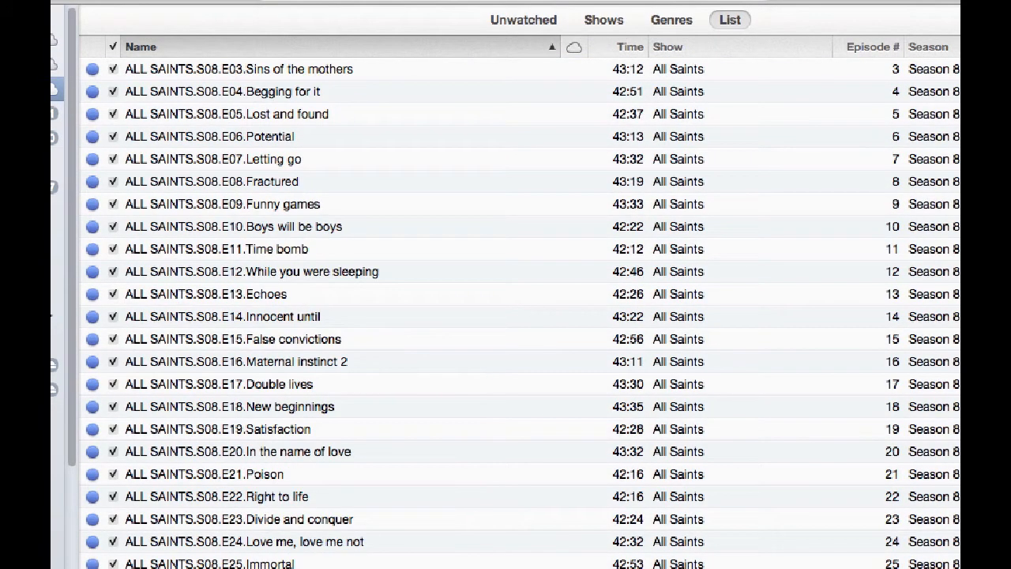
pyautogui.scroll(-20, 407, 341)
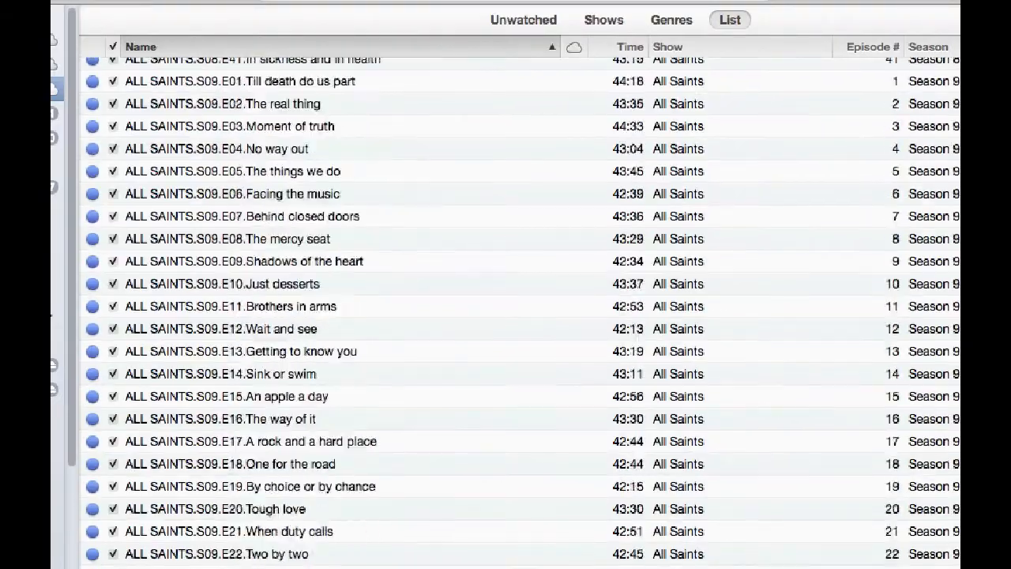
pyautogui.scroll(-20, 520, 313)
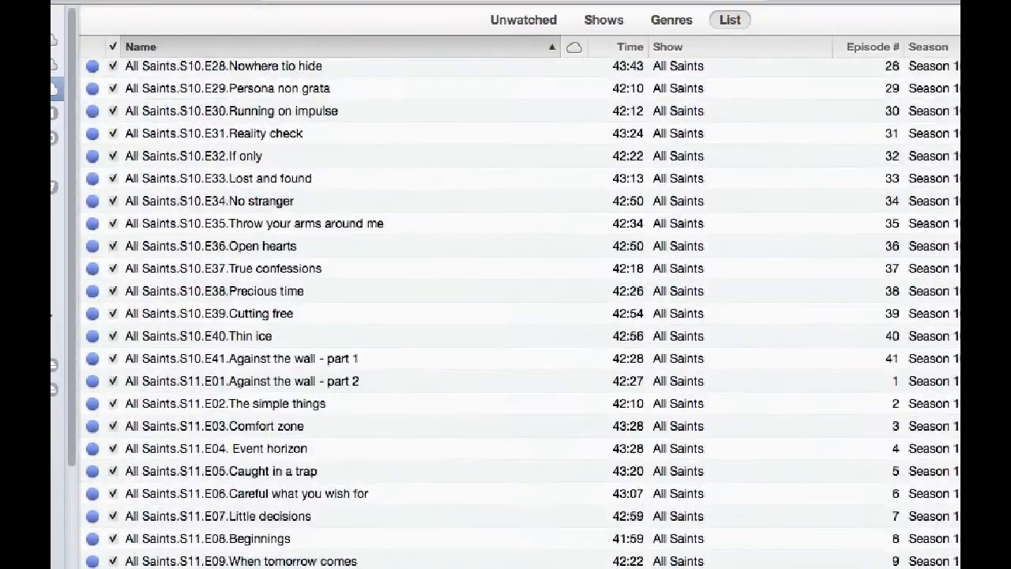
pyautogui.scroll(-5, 520, 313)
pyautogui.scroll(-5, 520, 313)
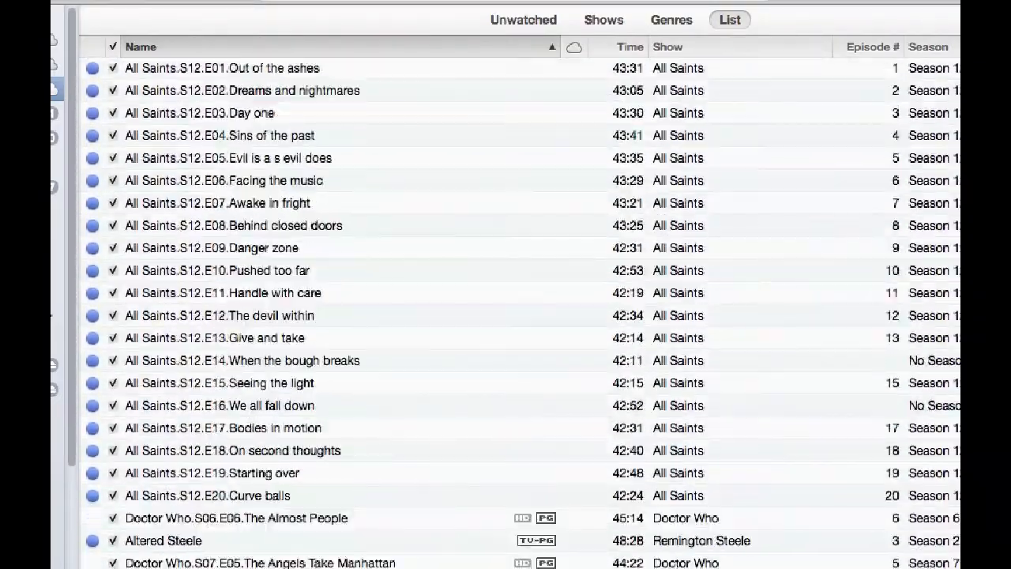
pyautogui.scroll(-3, 520, 313)
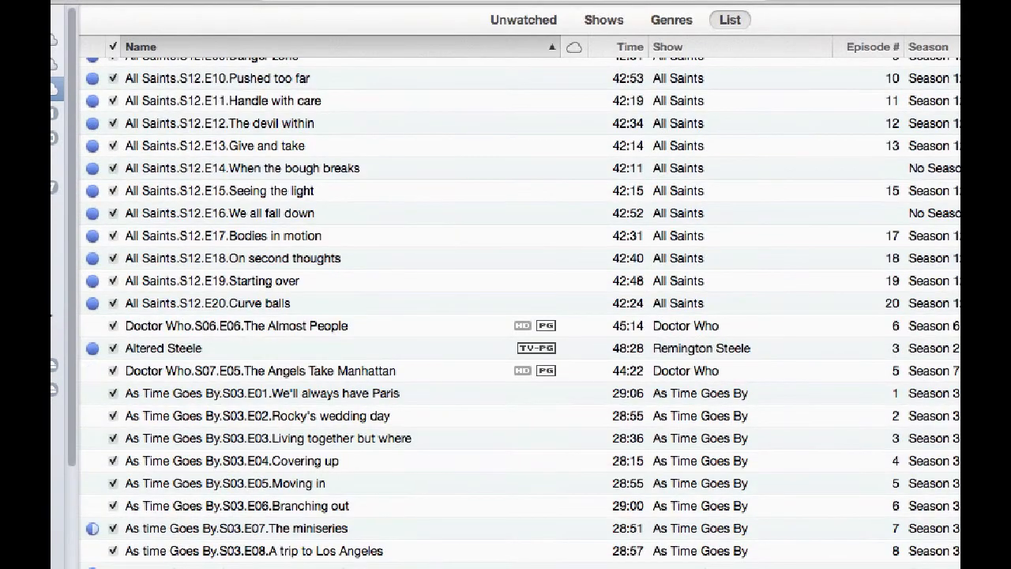
pyautogui.scroll(-3, 520, 313)
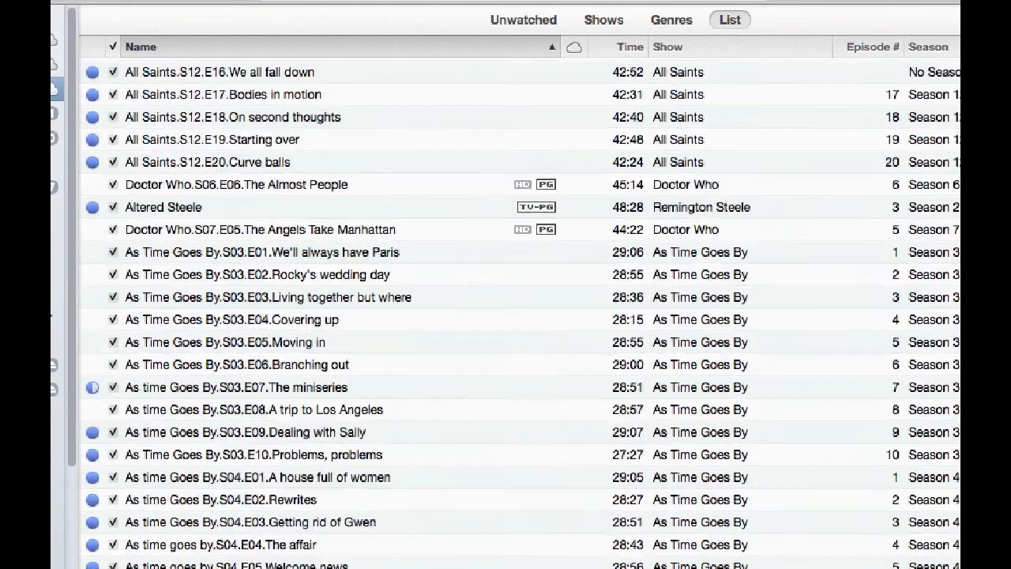
pyautogui.scroll(-2, 520, 312)
pyautogui.scroll(-1, 519, 312)
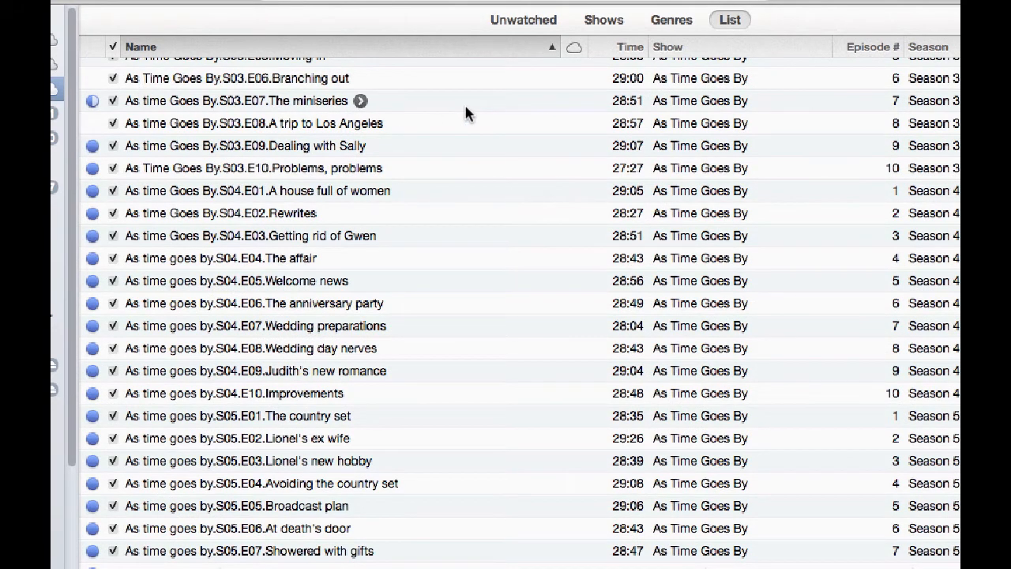
pyautogui.scroll(-3, 465, 111)
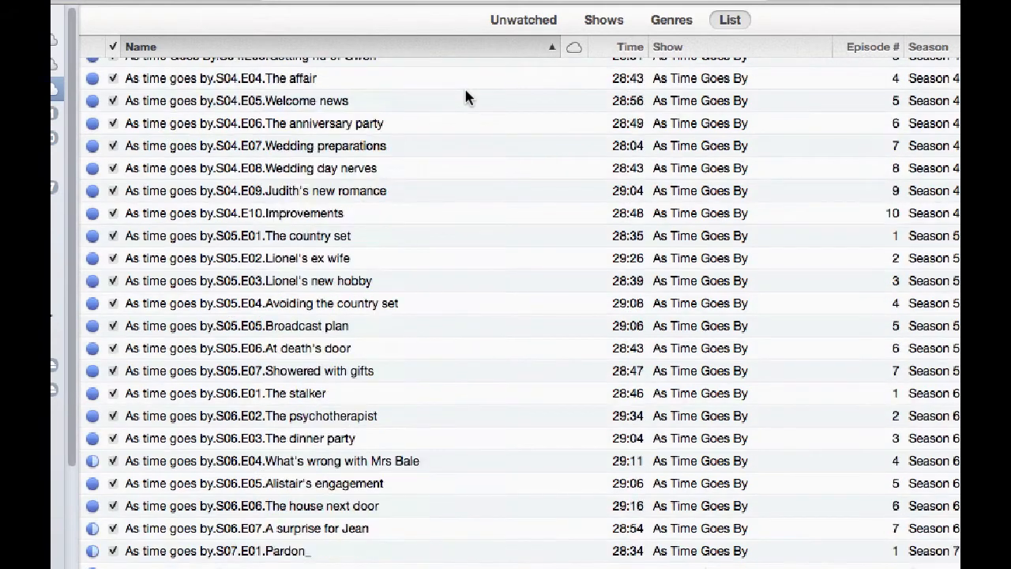
pyautogui.scroll(-2, 465, 96)
pyautogui.scroll(3, 446, 131)
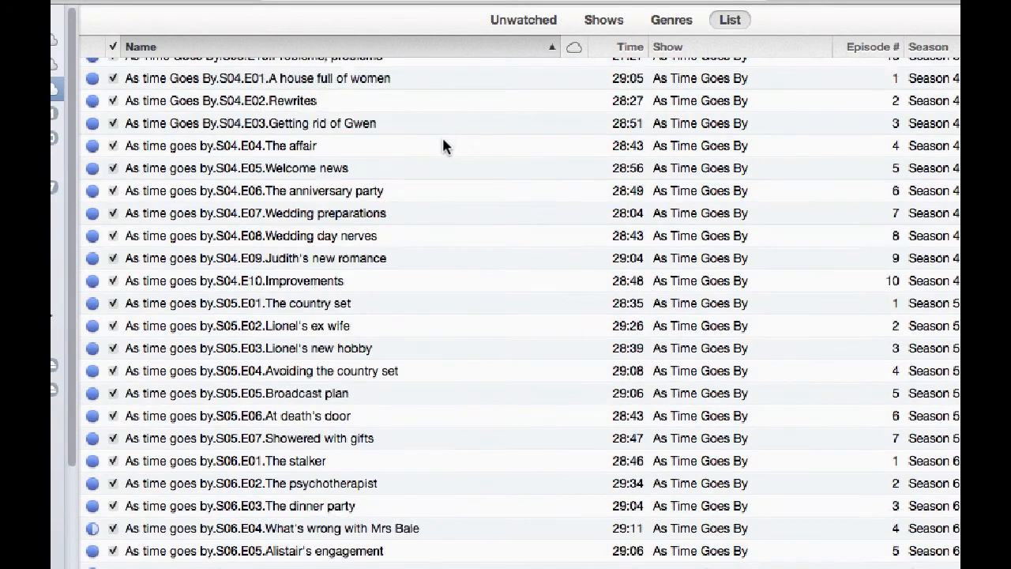
pyautogui.scroll(2, 443, 146)
pyautogui.moveTo(444, 222)
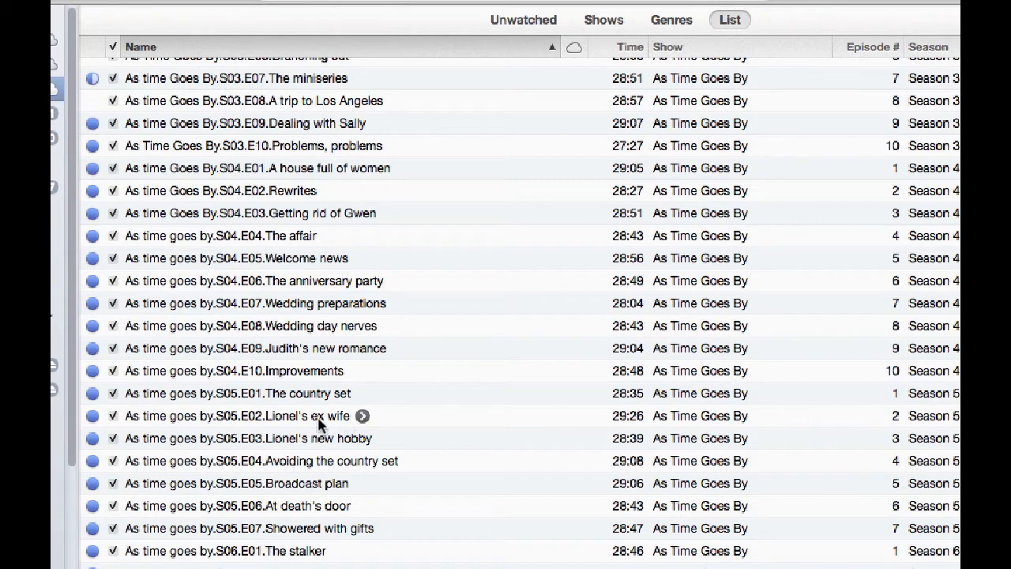
# Review the options, general info, video details and summary of As time goes by.S05.E02.Lionel's ex wife, and close its information window.
pyautogui.rightClick(258, 417)
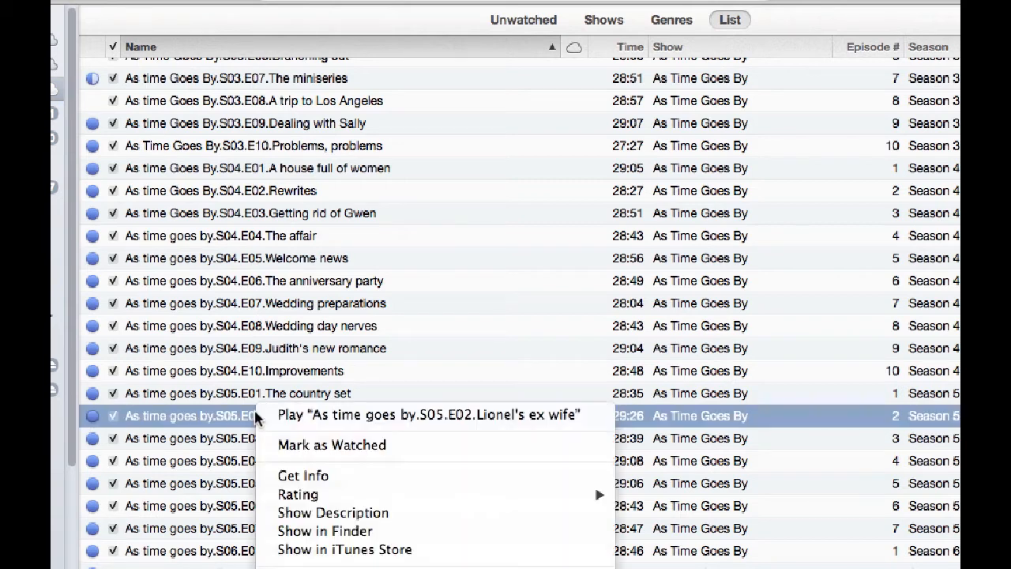
pyautogui.click(282, 474)
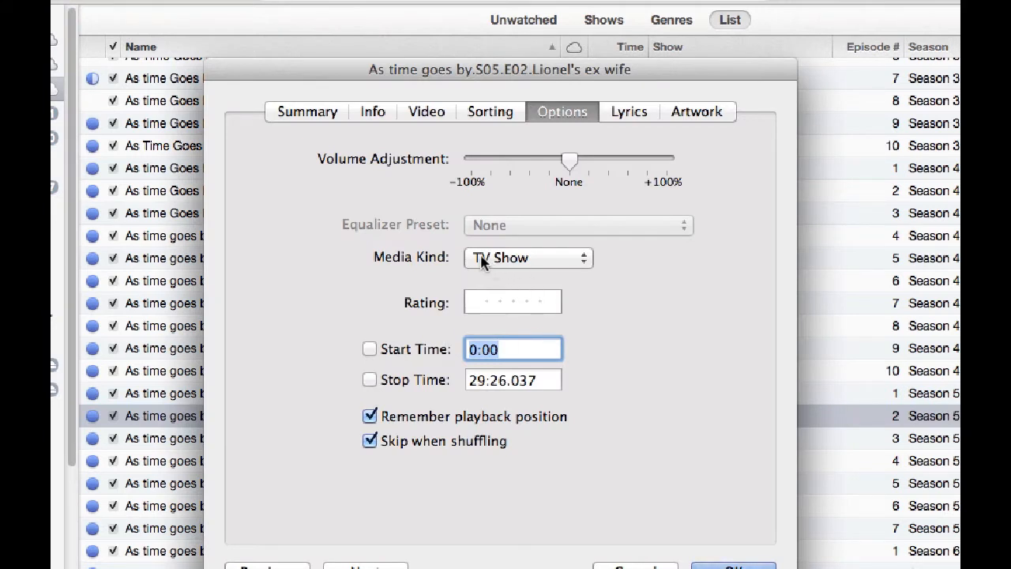
pyautogui.click(374, 111)
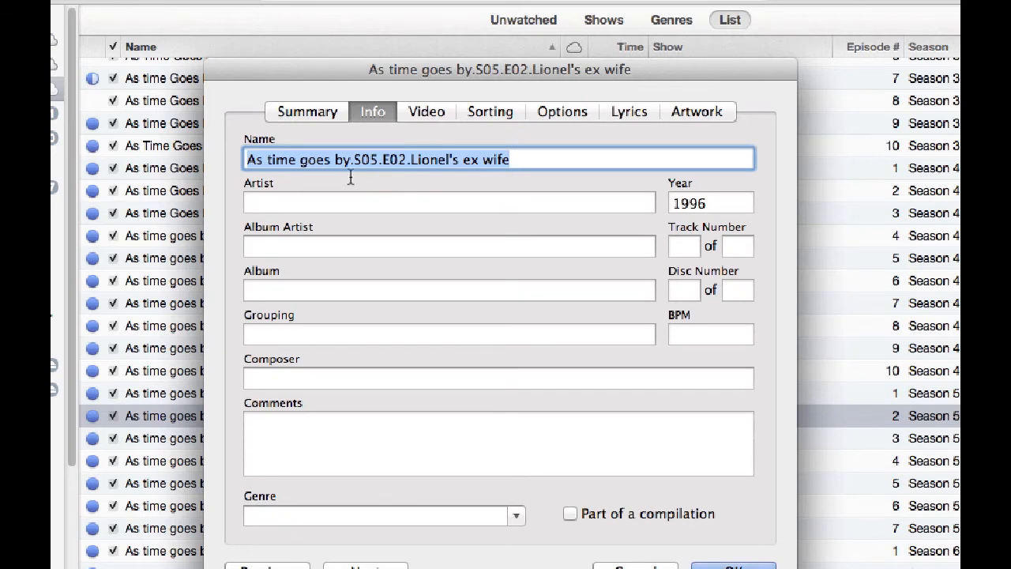
pyautogui.click(425, 113)
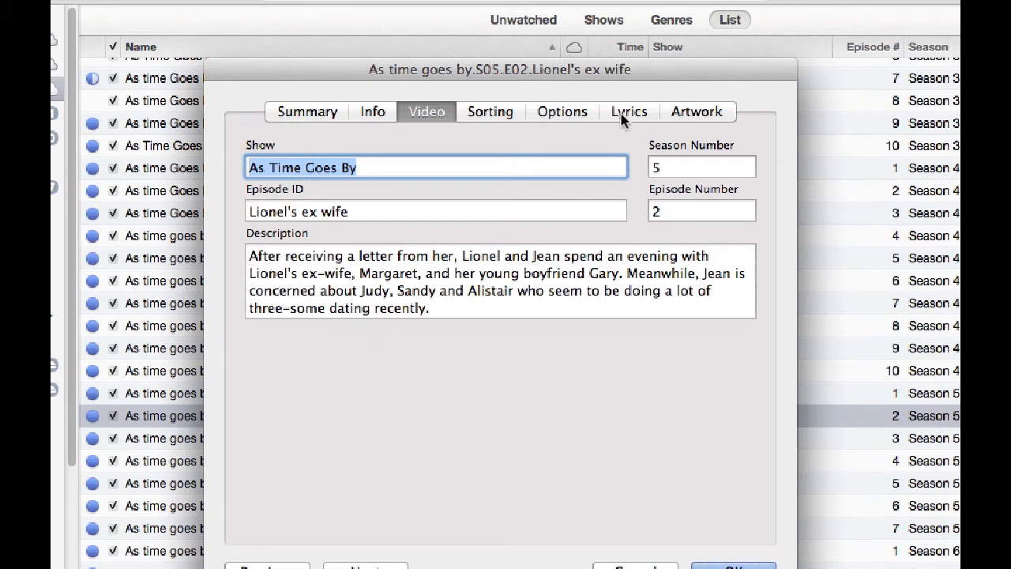
pyautogui.click(306, 115)
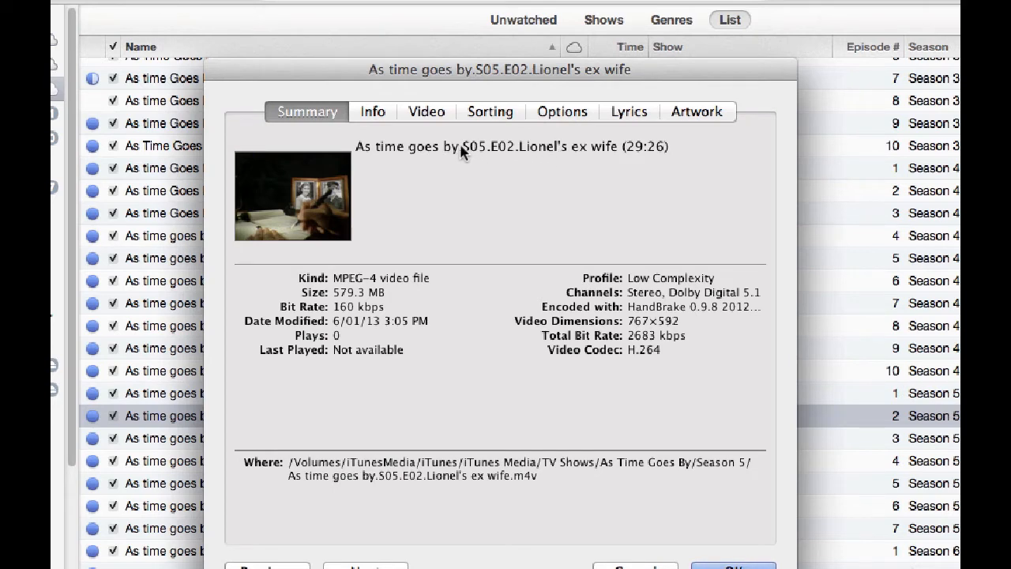
pyautogui.click(656, 566)
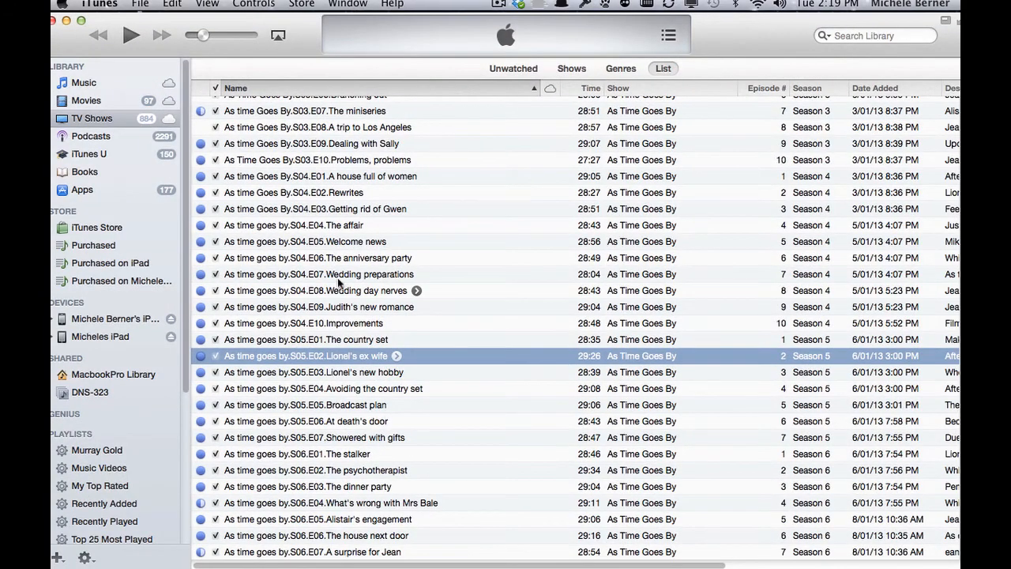
# Sort the TV Shows list by date added with the newest first.
pyautogui.scroll(5, 338, 282)
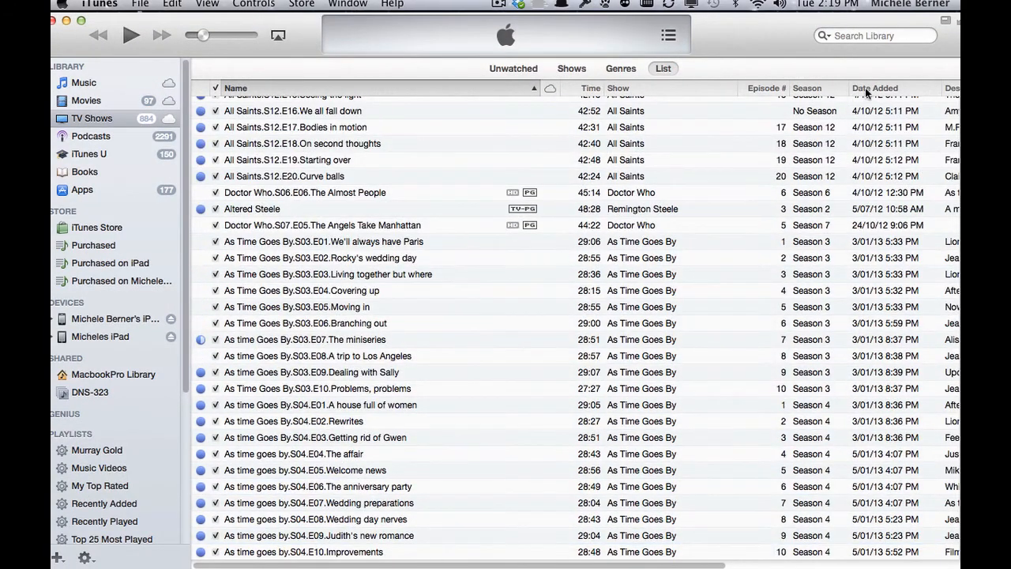
pyautogui.click(867, 90)
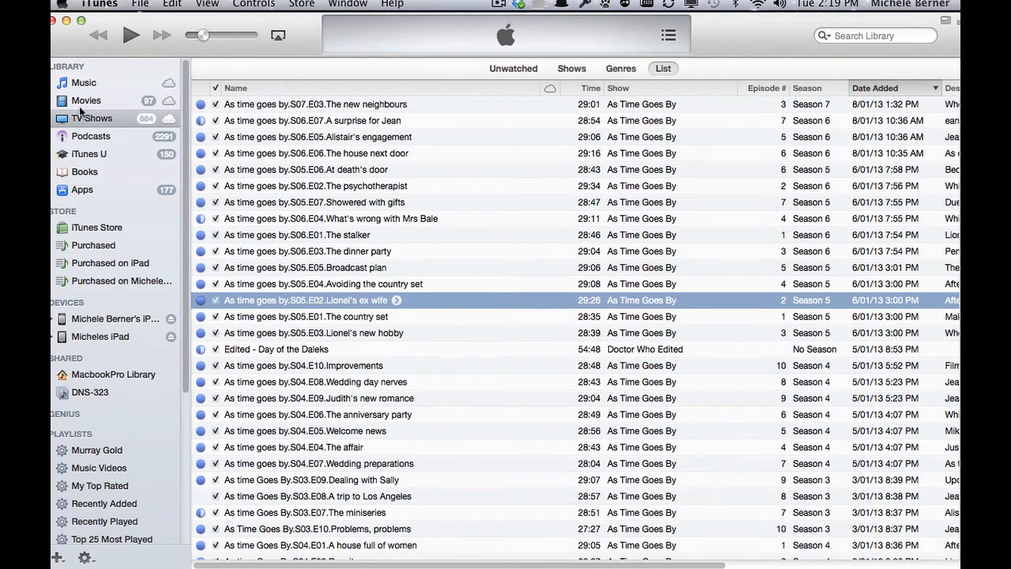
# Sort the Movies library list by date added with the newest first.
pyautogui.click(82, 101)
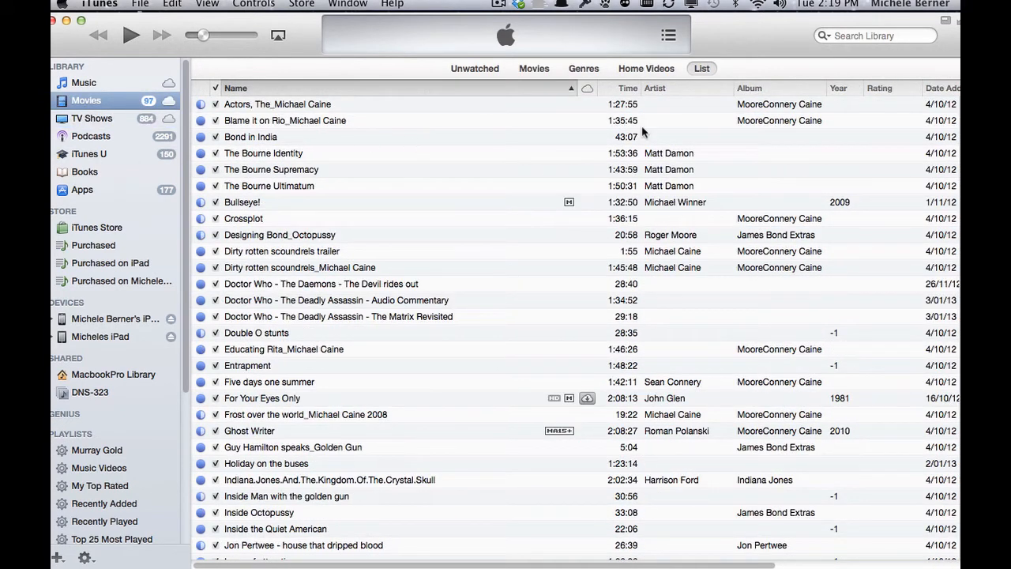
pyautogui.click(945, 94)
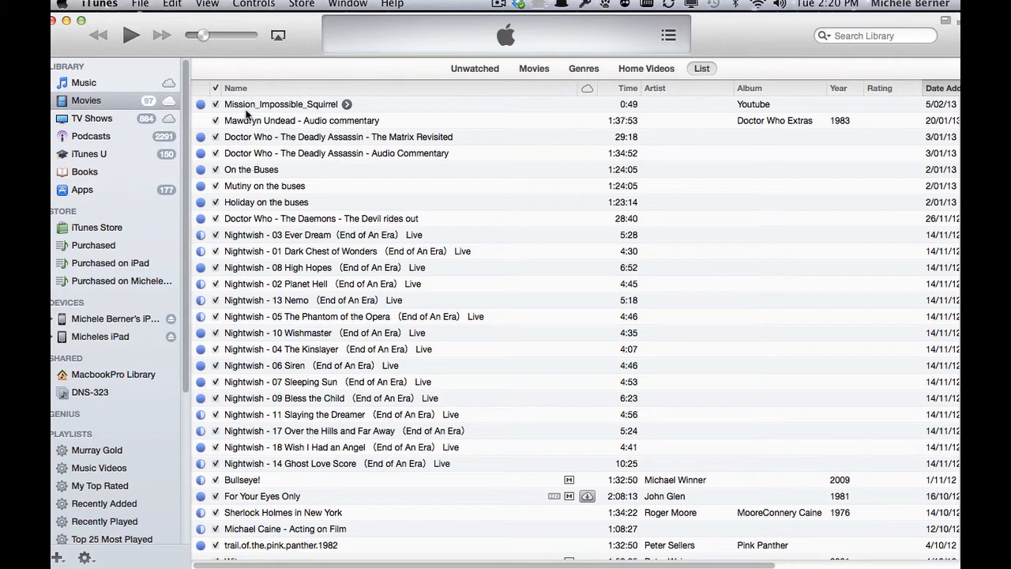
# Open the connected iPad's summary and review its backup settings and sync options.
pyautogui.click(91, 340)
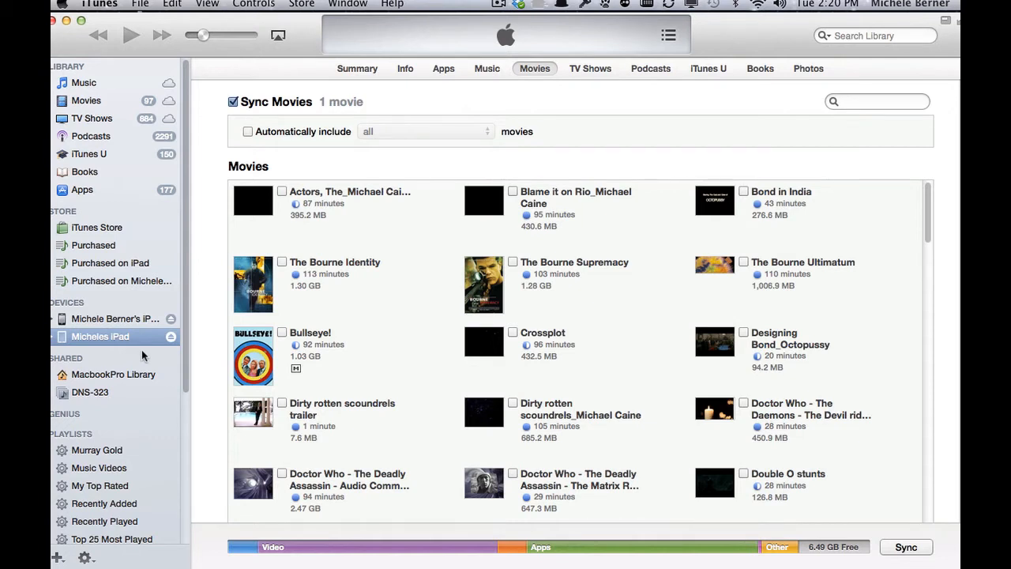
pyautogui.press('Return')
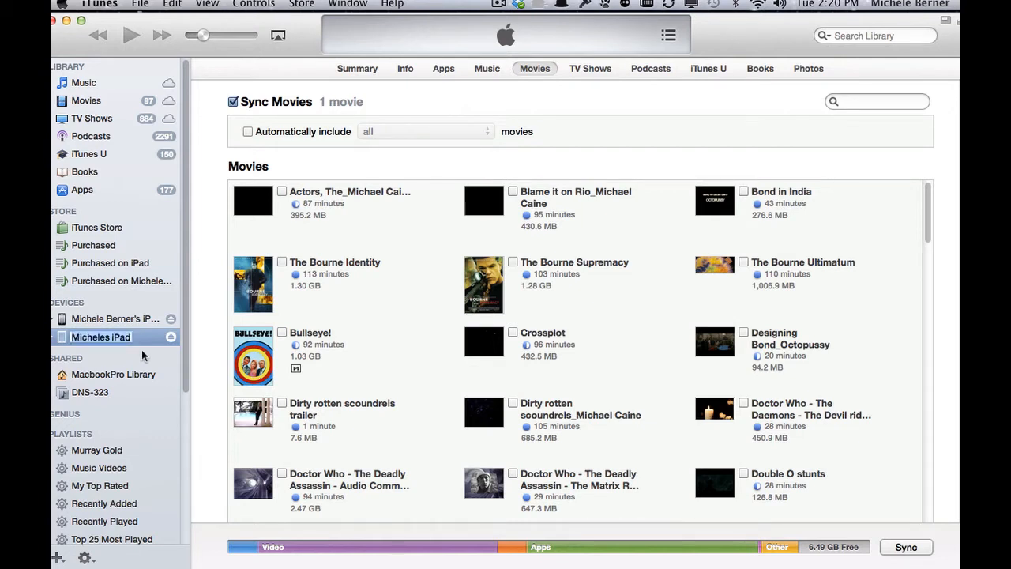
pyautogui.press('Return')
pyautogui.click(366, 70)
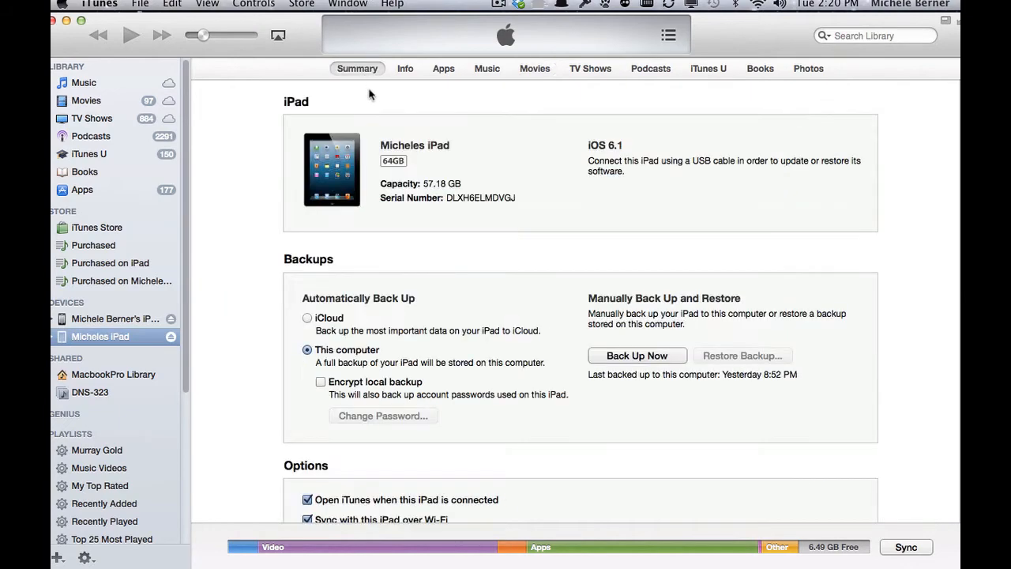
pyautogui.scroll(-1, 275, 437)
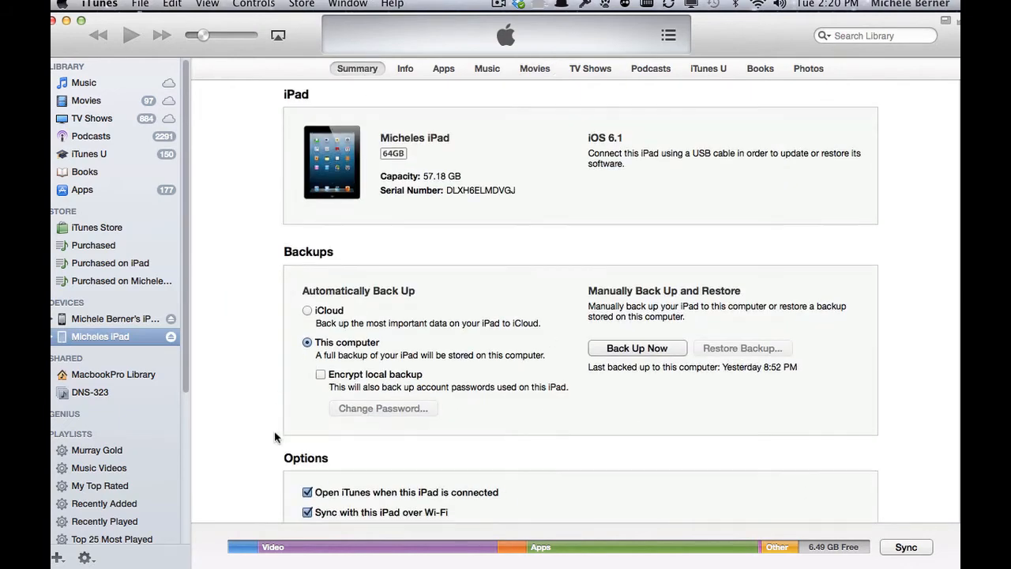
pyautogui.scroll(-3, 275, 437)
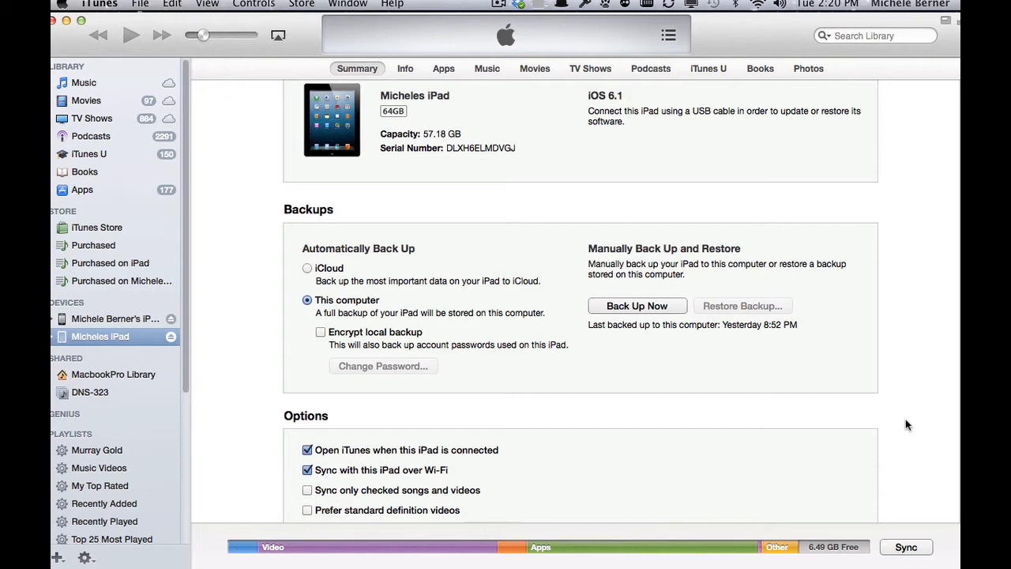
# Include Mission_Impossible_Squirrel in the iPad's synced movies and apply the change to sync the device.
pyautogui.click(534, 69)
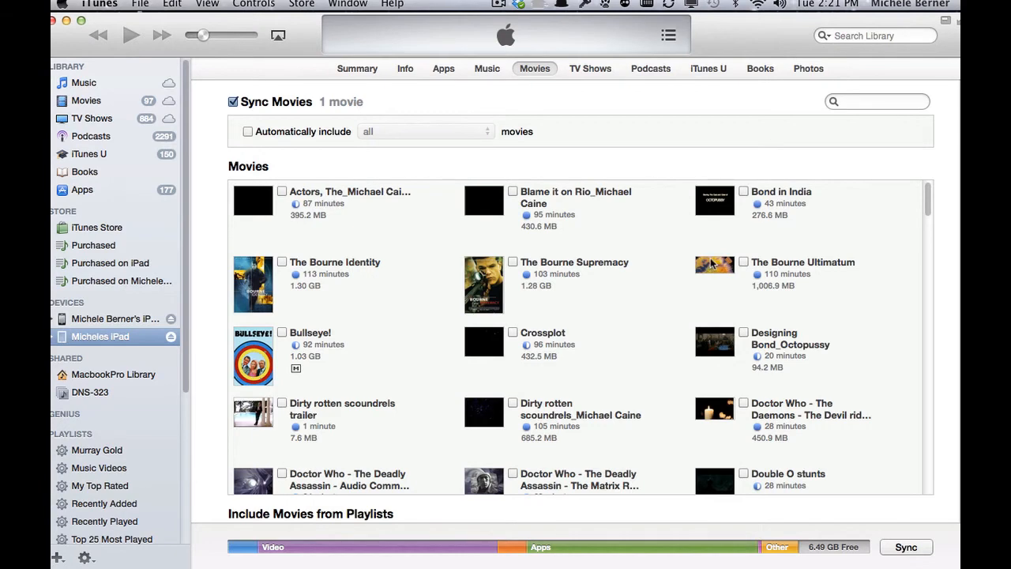
pyautogui.scroll(-2, 711, 263)
pyautogui.scroll(-15, 711, 263)
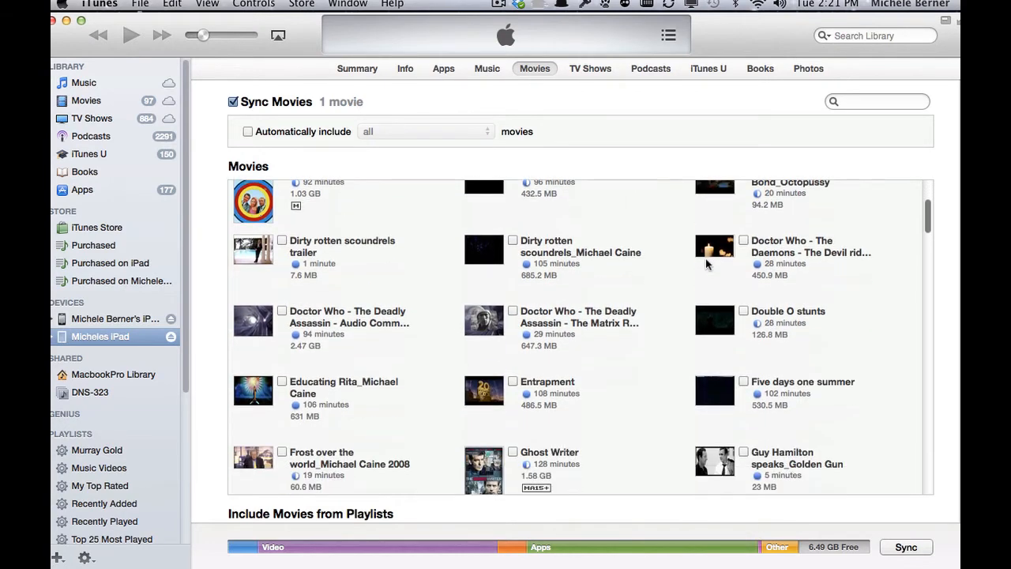
pyautogui.scroll(-12, 707, 263)
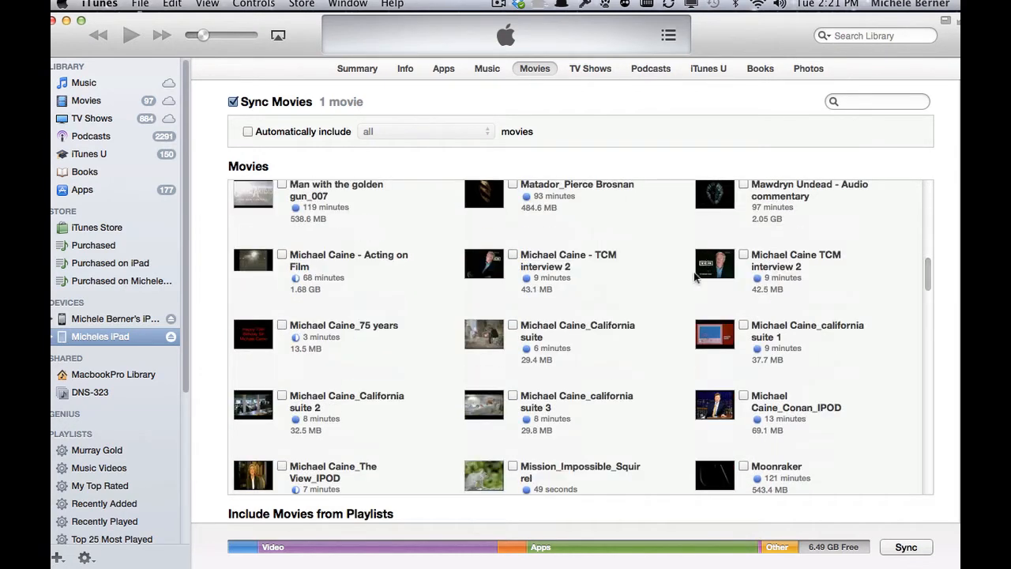
pyautogui.moveTo(928, 280); pyautogui.dragTo(928, 284)
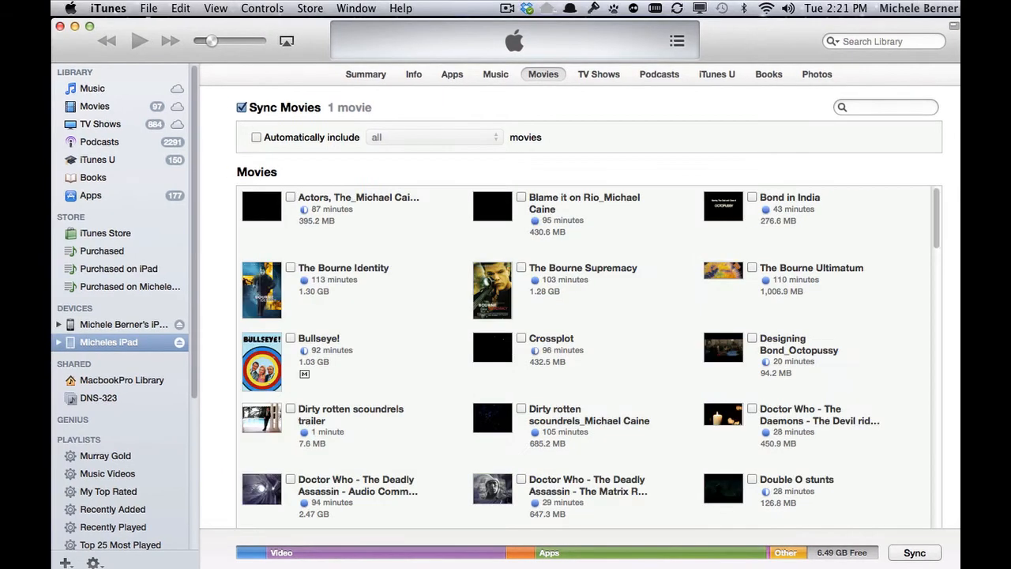
pyautogui.moveTo(941, 215); pyautogui.dragTo(936, 326)
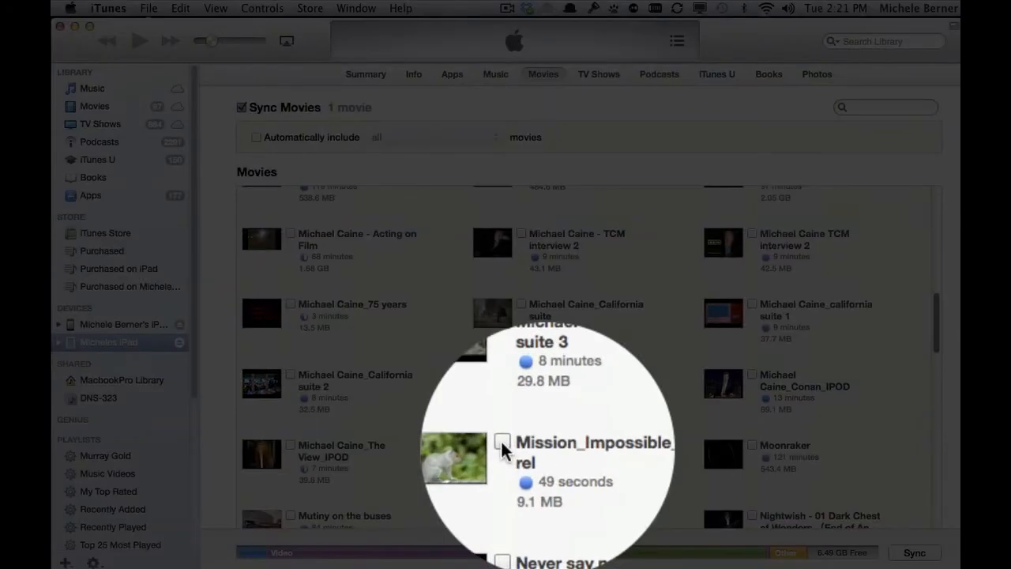
pyautogui.click(502, 441)
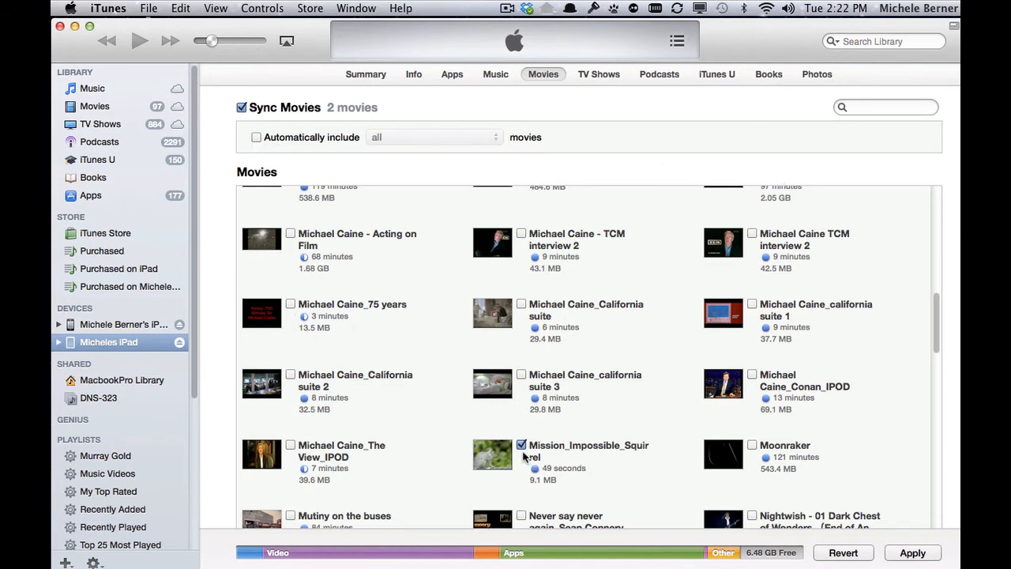
pyautogui.click(914, 553)
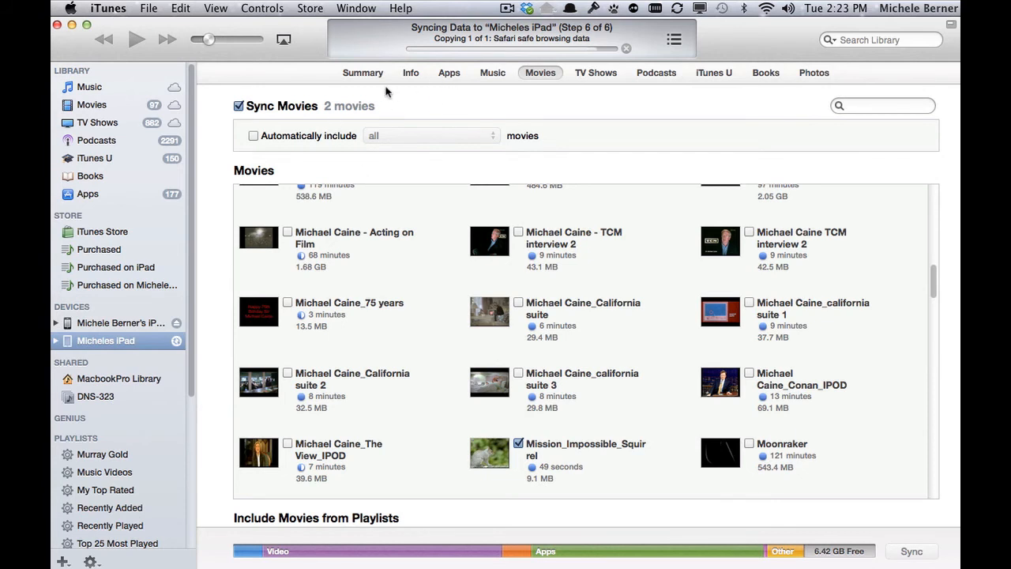
# Review the iPad's TV show sync settings and browse the shows list around the Doctor Who and Downton Abbey entries.
pyautogui.click(589, 71)
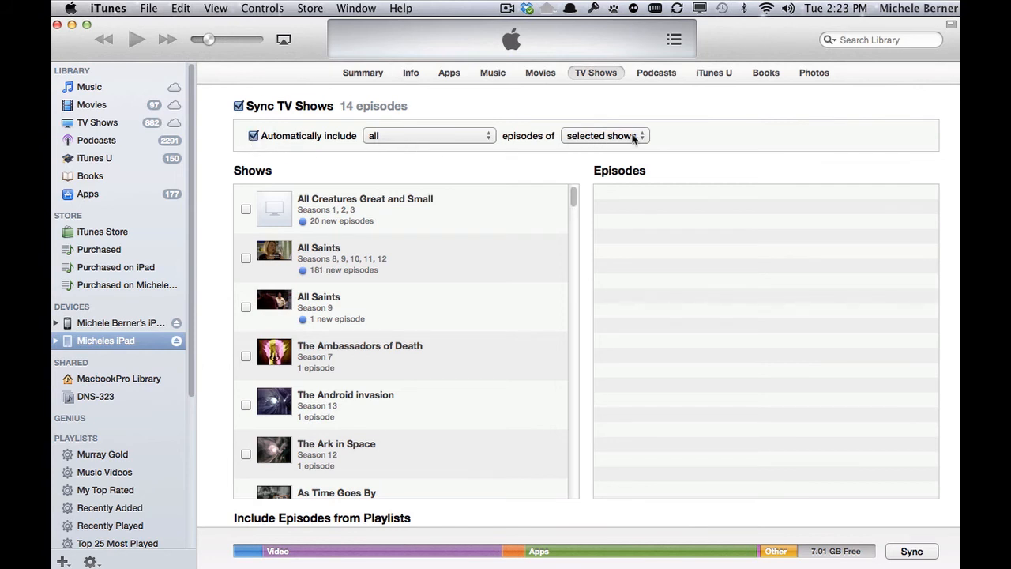
pyautogui.moveTo(572, 195); pyautogui.dragTo(574, 289)
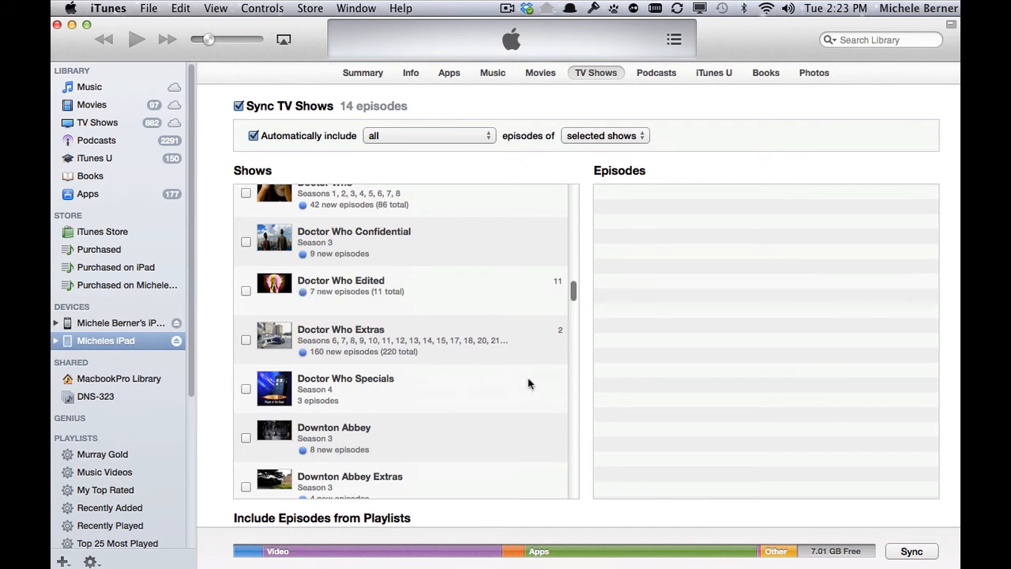
pyautogui.moveTo(573, 287)
pyautogui.mouseDown()
pyautogui.moveTo(575, 316)
pyautogui.moveTo(573, 296)
pyautogui.mouseUp()
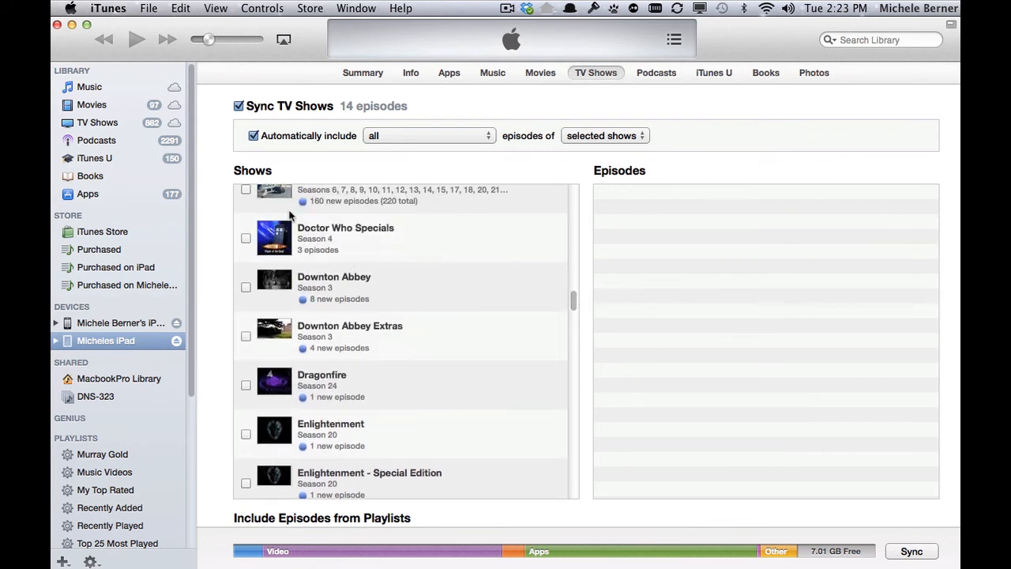
pyautogui.scroll(3, 490, 268)
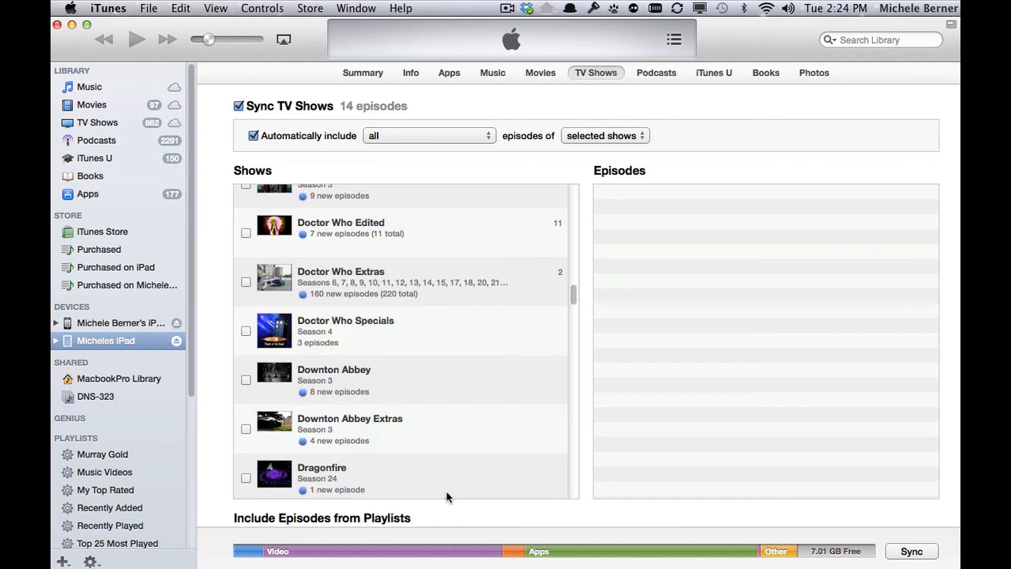
# View the music library, then examine the iPad's music sync options and browse its list of artists.
pyautogui.click(88, 89)
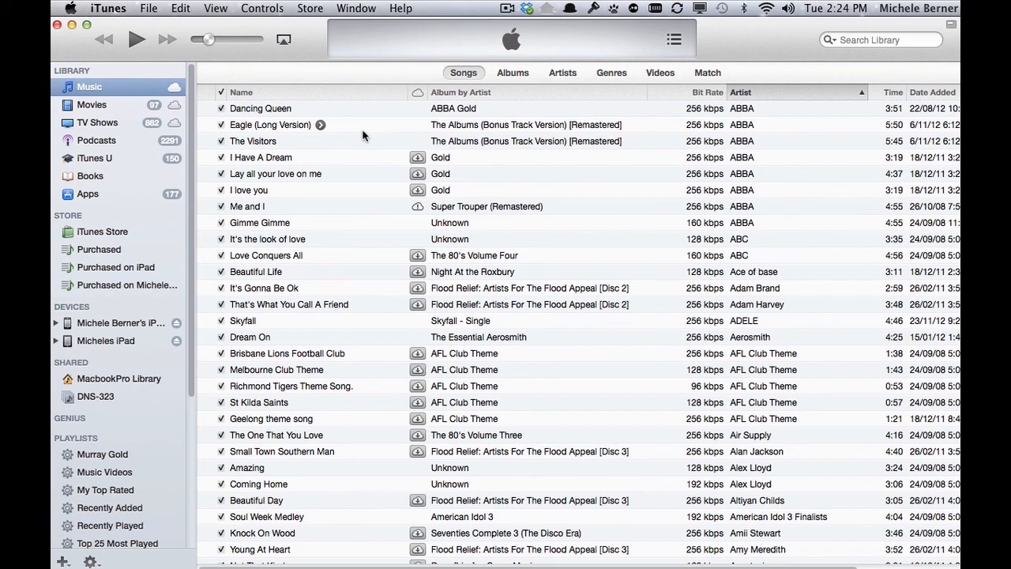
pyautogui.click(96, 341)
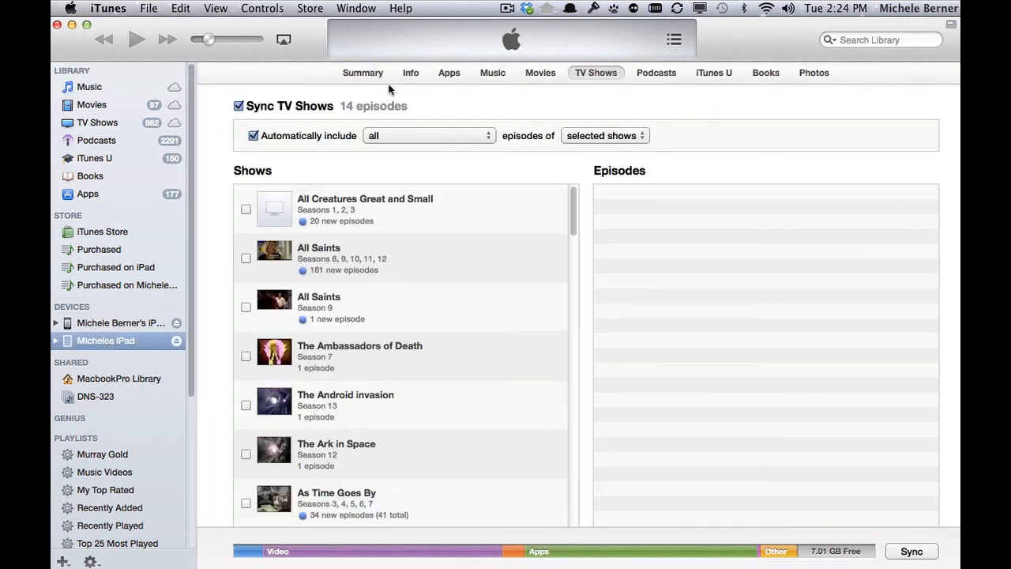
pyautogui.click(494, 73)
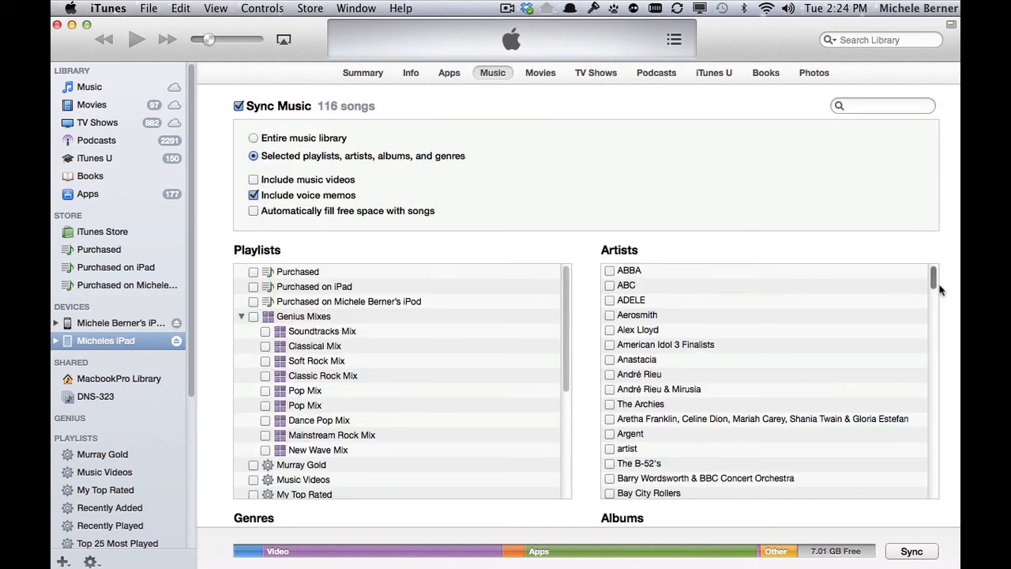
pyautogui.moveTo(934, 276)
pyautogui.mouseDown()
pyautogui.moveTo(939, 442)
pyautogui.moveTo(942, 342)
pyautogui.mouseUp()
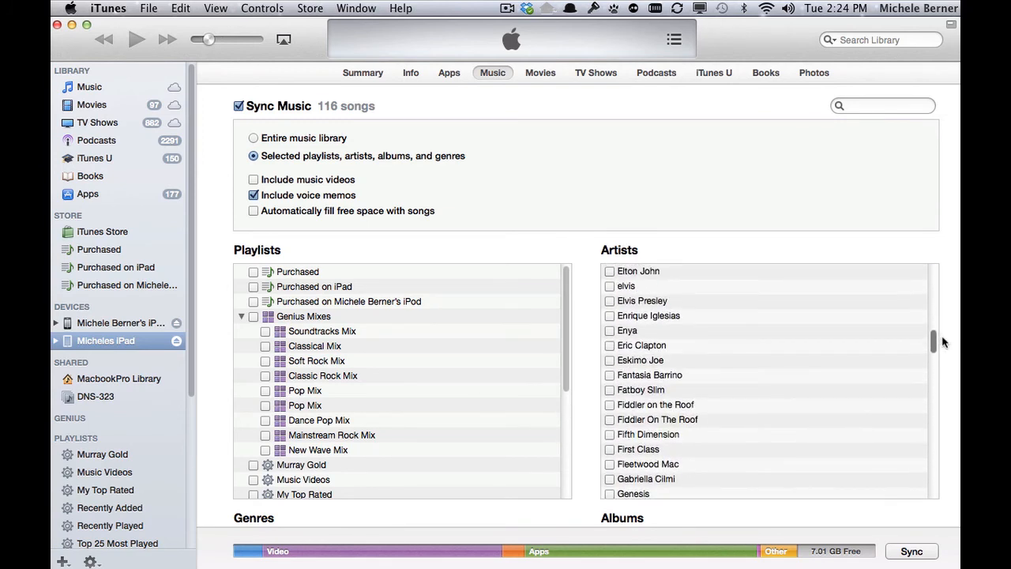